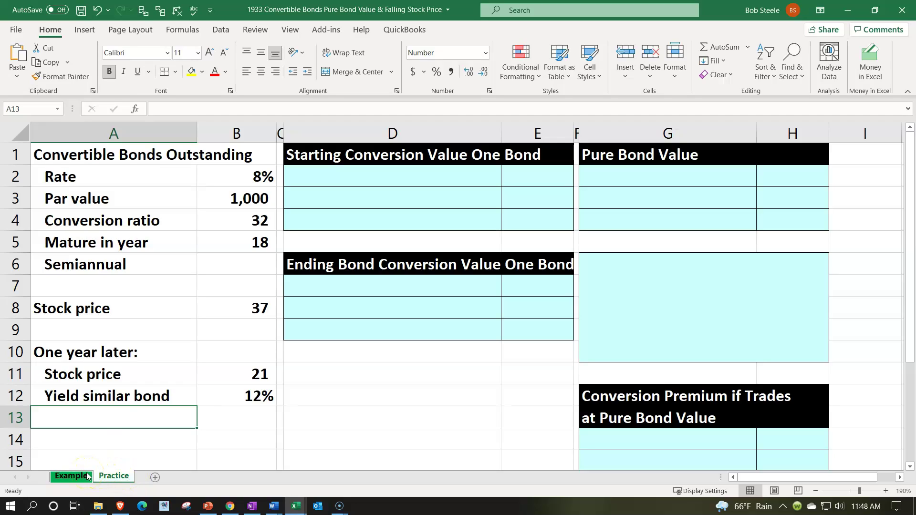
# Review the convertible bond inputs in column B, from the rate down to the stock price one year later
pyautogui.click(109, 299)
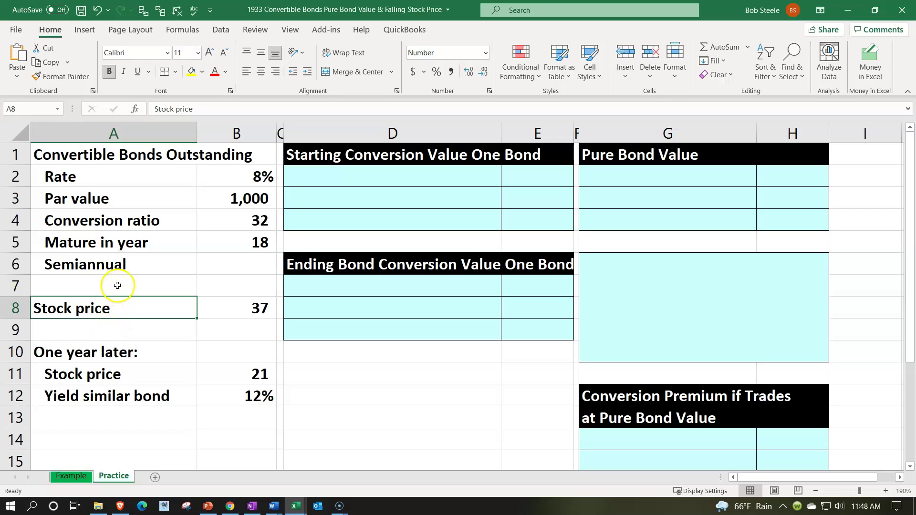
pyautogui.click(117, 285)
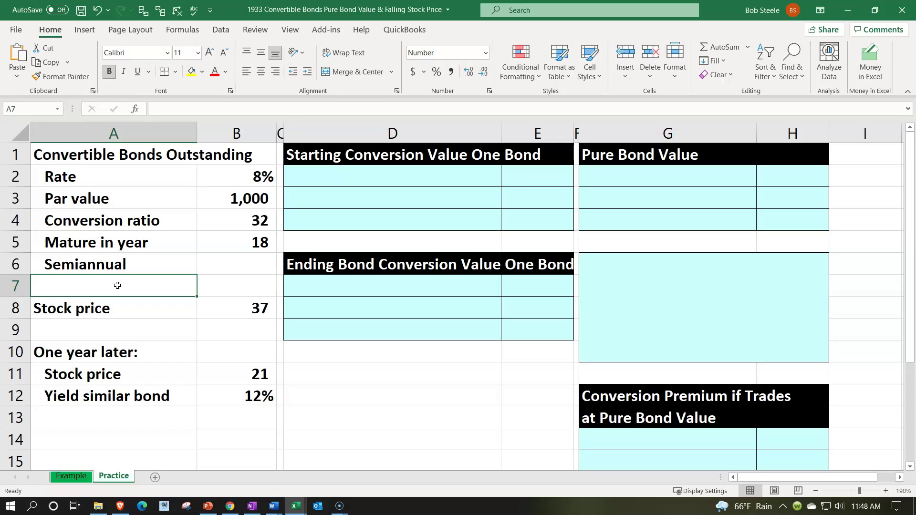
pyautogui.click(125, 180)
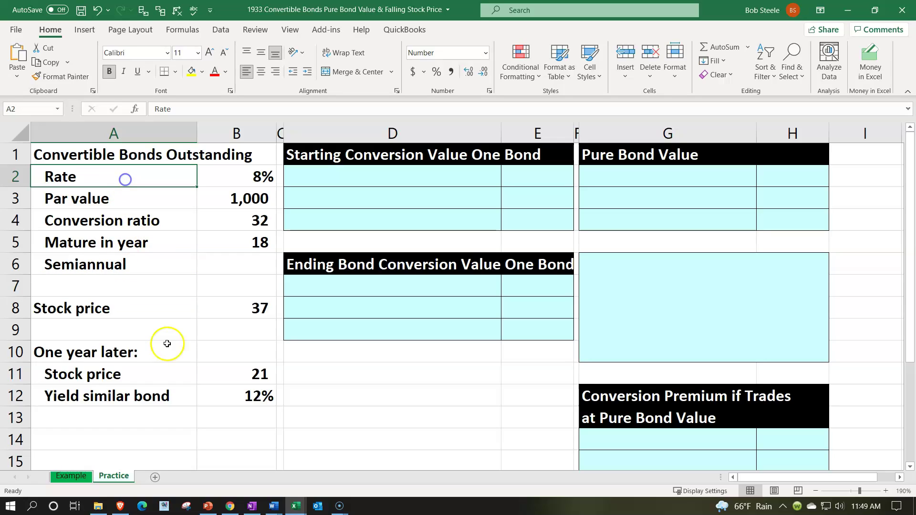
pyautogui.press('Right')
pyautogui.press('Down')
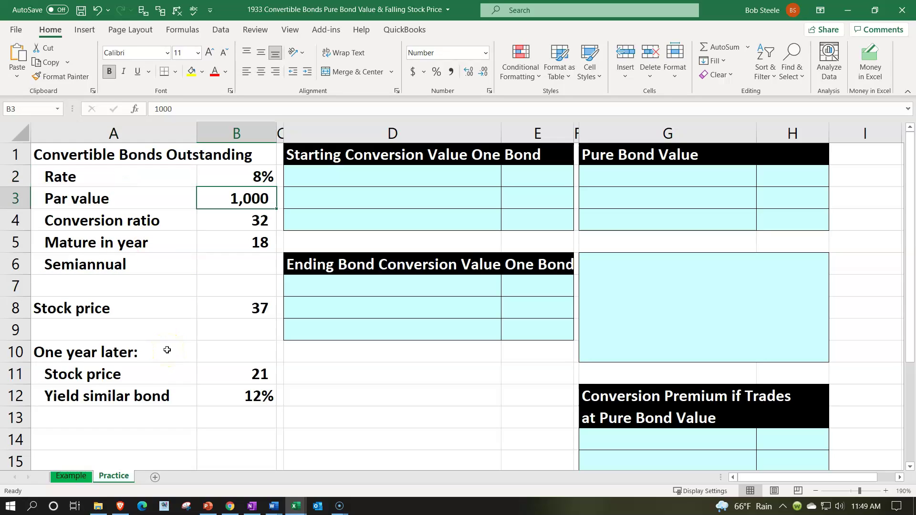
pyautogui.press('Down')
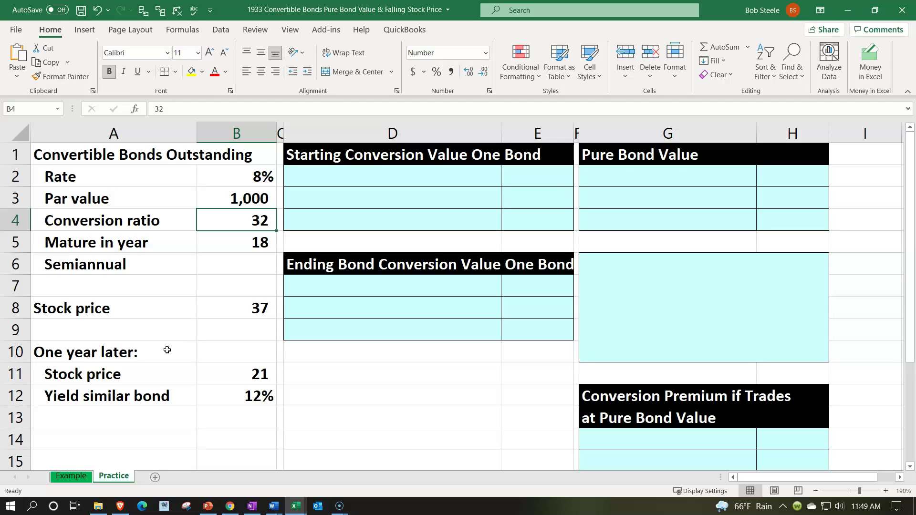
pyautogui.press('Down')
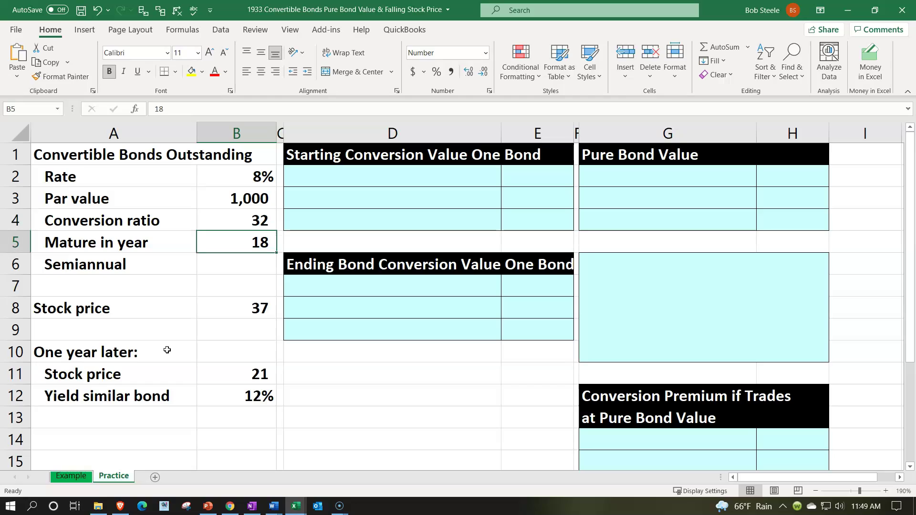
pyautogui.press('Down')
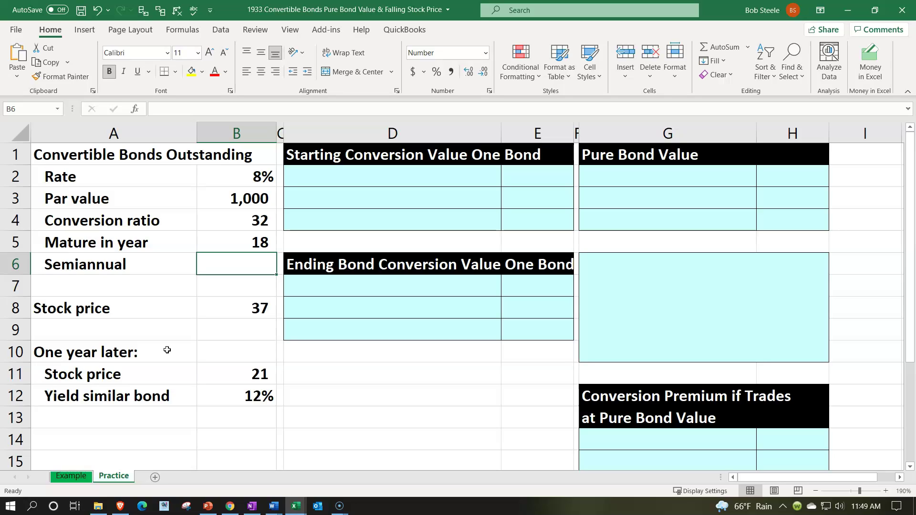
pyautogui.press('Down')
pyautogui.press('Down')
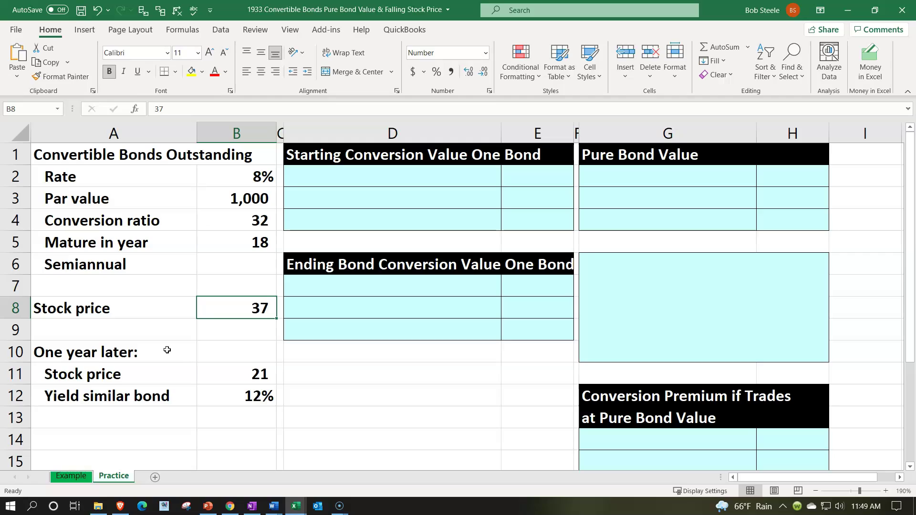
pyautogui.press('Down')
pyautogui.press('Down')
pyautogui.press('Down')
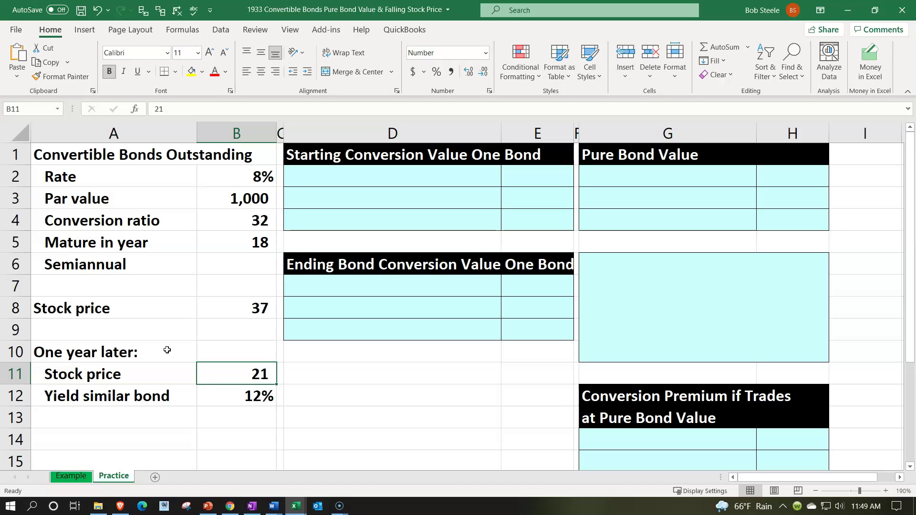
# Correct the label in A12 to "Yield similar bonds"
pyautogui.doubleClick(185, 397)
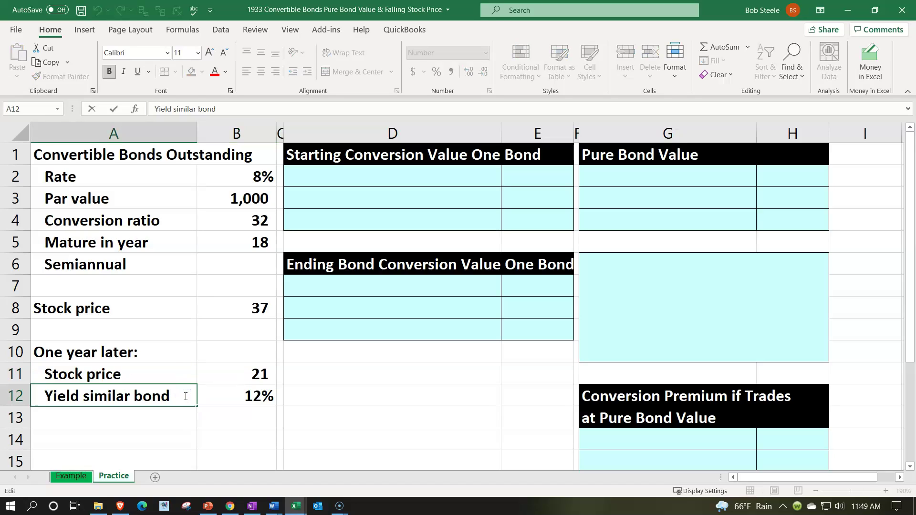
pyautogui.write('s')
pyautogui.press('Return')
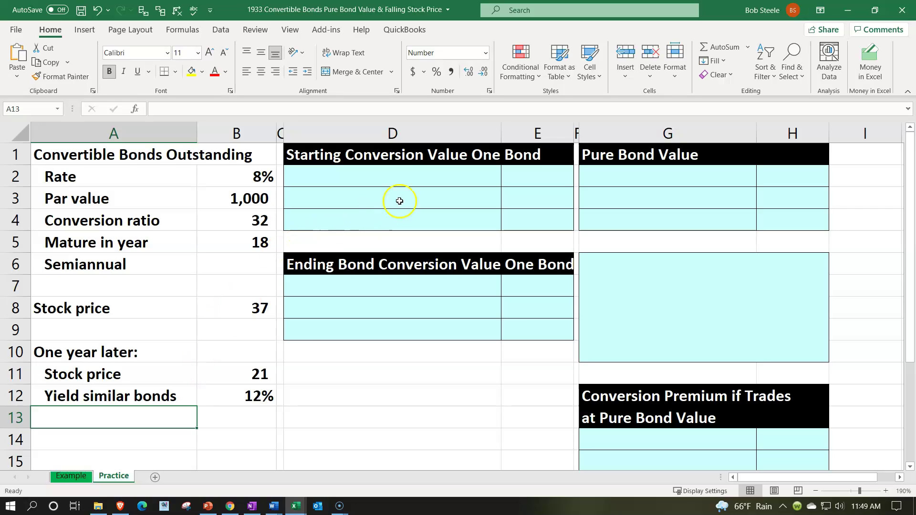
# Link D2, the first label under Starting Conversion Value One Bond, to the Conversion ratio label in A4
pyautogui.click(398, 174)
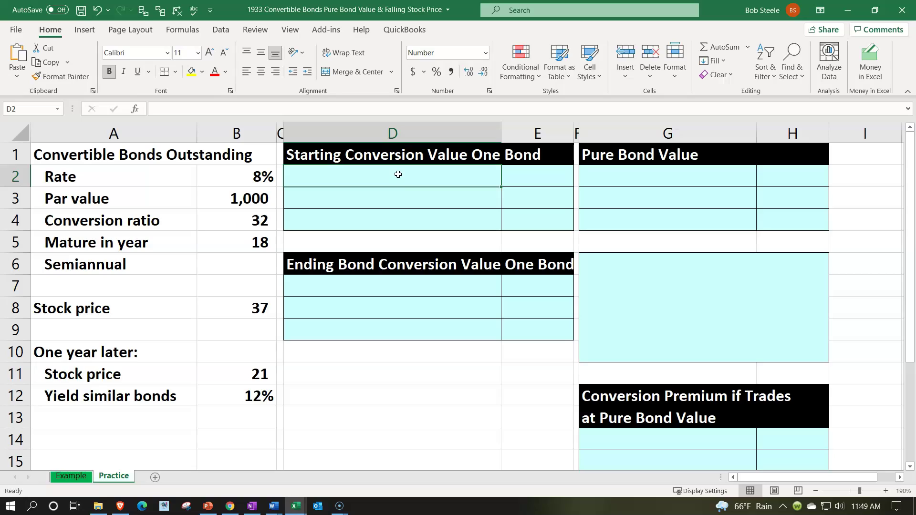
pyautogui.click(465, 357)
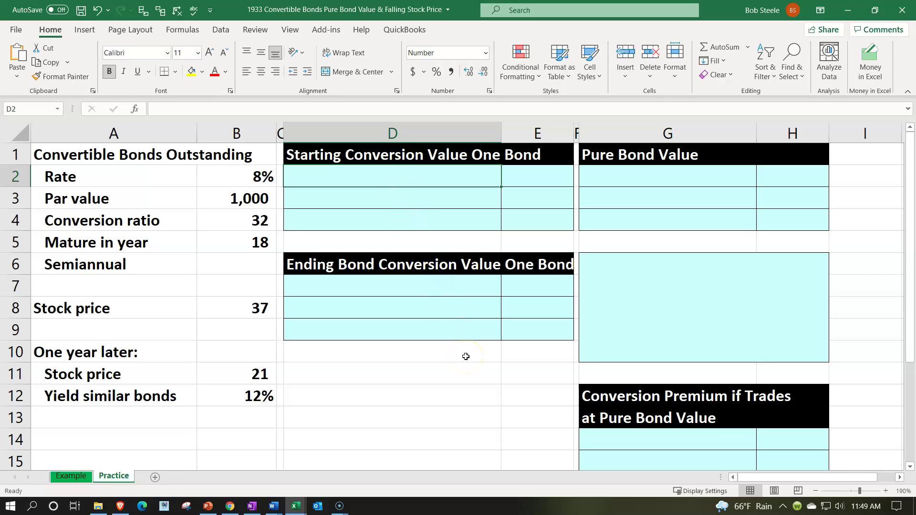
pyautogui.click(378, 178)
pyautogui.write('=')
pyautogui.press('Down')
pyautogui.press('Down')
pyautogui.press('Left')
pyautogui.press('Left')
pyautogui.press('Left')
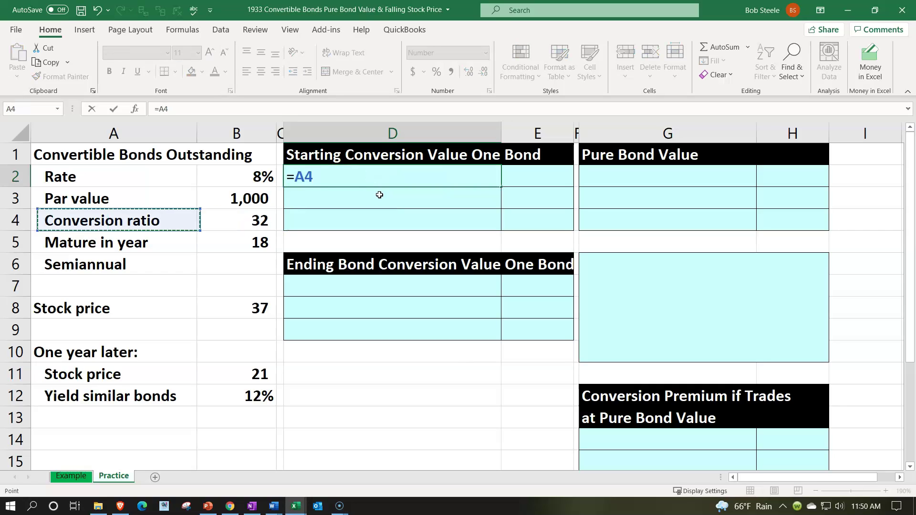
pyautogui.press('Tab')
# Link E2 to the conversion ratio amount in B4
pyautogui.write('+')
pyautogui.press('Down')
pyautogui.press('Down')
pyautogui.press('Left')
pyautogui.press('Left')
pyautogui.press('Left')
pyautogui.press('Return')
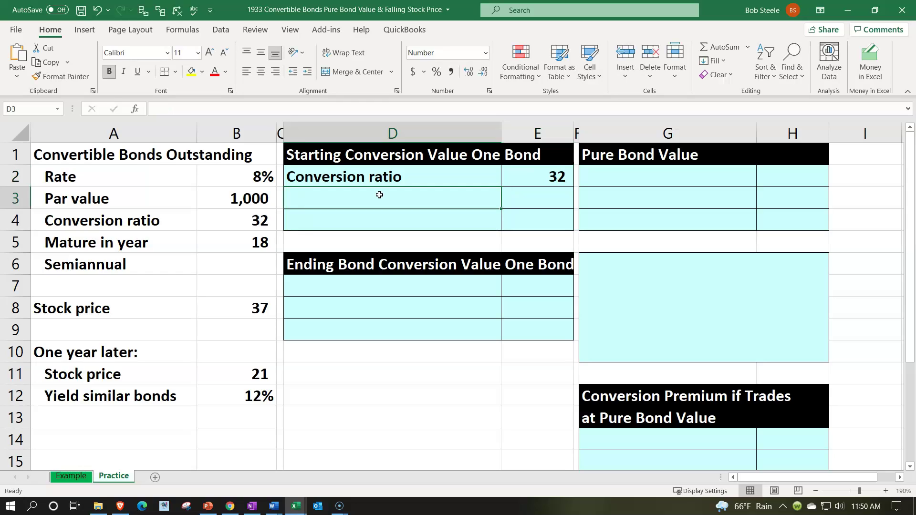
# Link D3 in the starting conversion table to the Stock price label in A8
pyautogui.write('=')
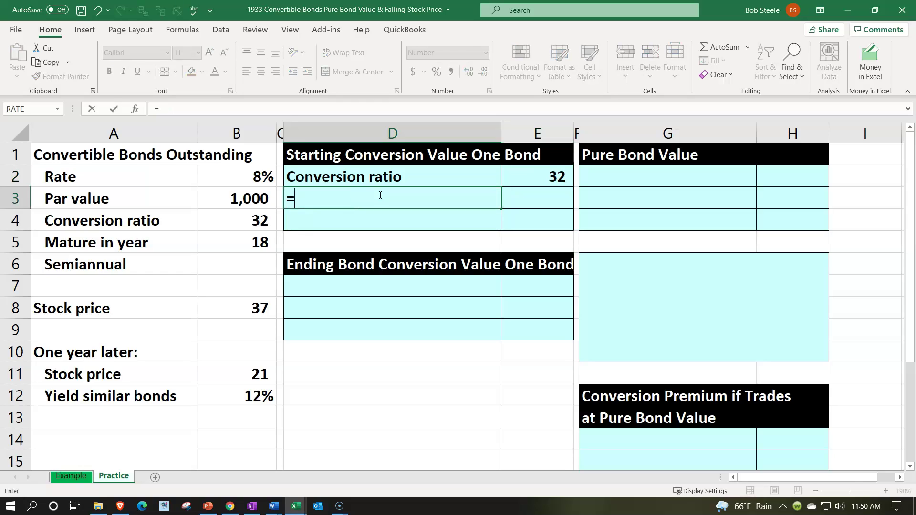
pyautogui.press('Down')
pyautogui.press('Down')
pyautogui.press('Down')
pyautogui.press('Down')
pyautogui.press('Down')
pyautogui.press('Left')
pyautogui.press('Left')
pyautogui.press('Left')
pyautogui.press('Tab')
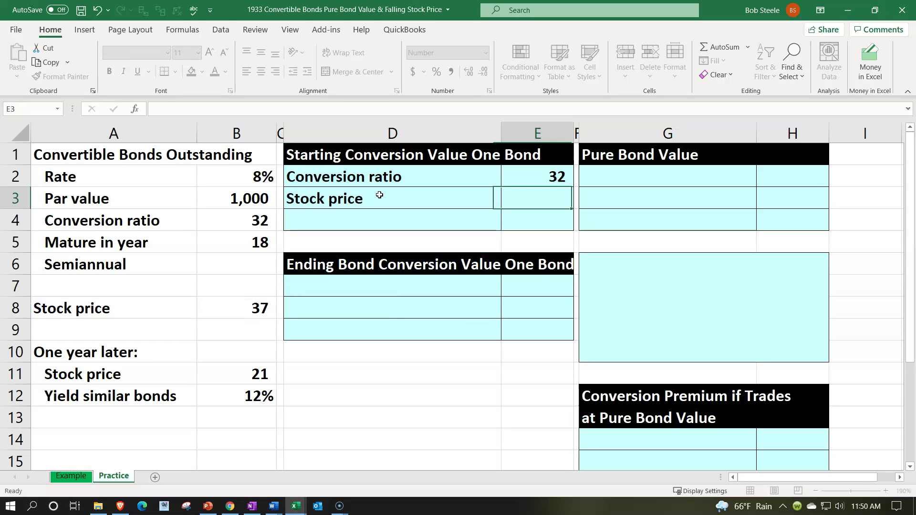
# Link E3 to the stock price in B8 with =B8 and underline the amount
pyautogui.write('=')
pyautogui.press('Down')
pyautogui.press('Down')
pyautogui.press('Down')
pyautogui.press('Down')
pyautogui.press('Left')
pyautogui.press('Down')
pyautogui.press('Left')
pyautogui.press('Left')
pyautogui.hotkey('ctrl', 'Return')
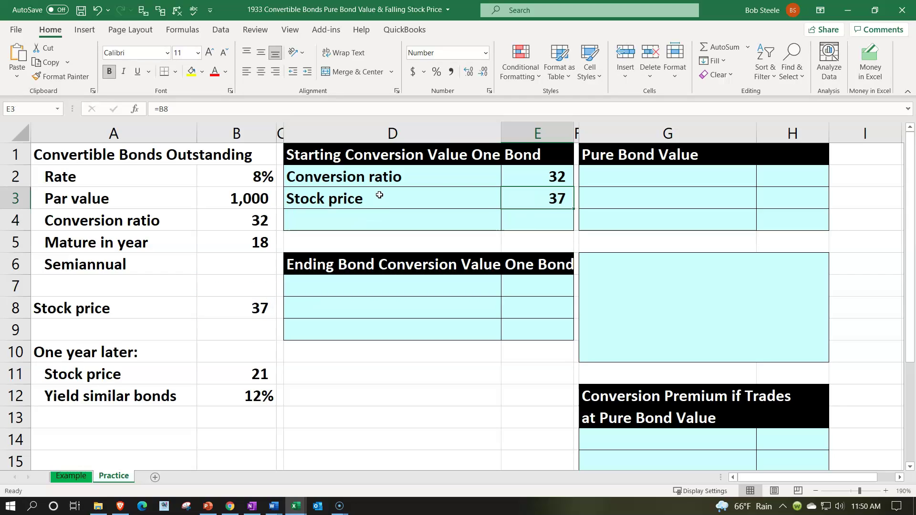
pyautogui.hotkey('ctrl', 'u')
# Label D4 "Conversion value" and calculate it in E4 by multiplying the conversion ratio in E2 by the stock price in E3
pyautogui.click(342, 217)
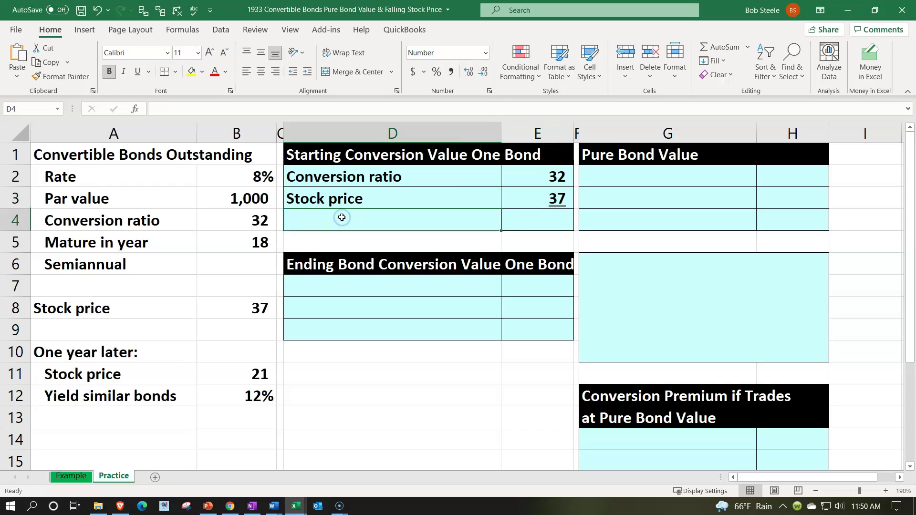
pyautogui.write('Conversion value')
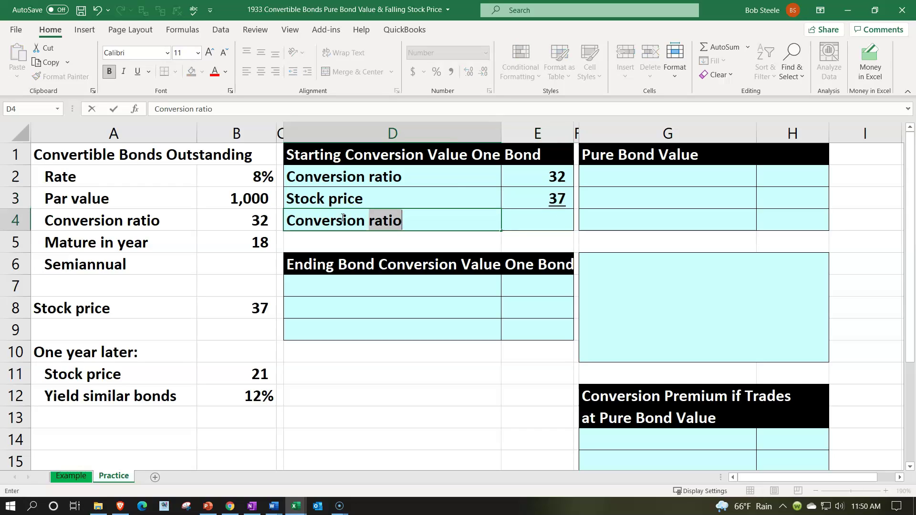
pyautogui.press('Tab')
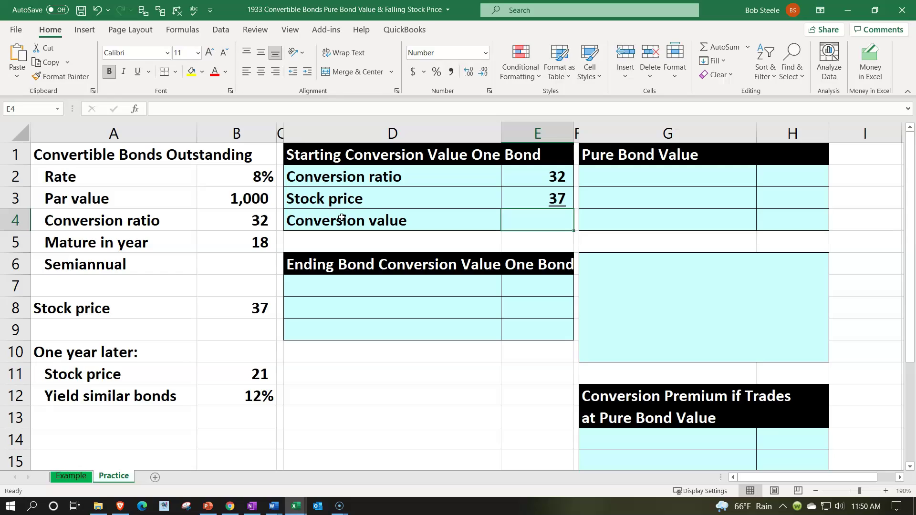
pyautogui.write('=')
pyautogui.press('Up')
pyautogui.press('Up')
pyautogui.write('*')
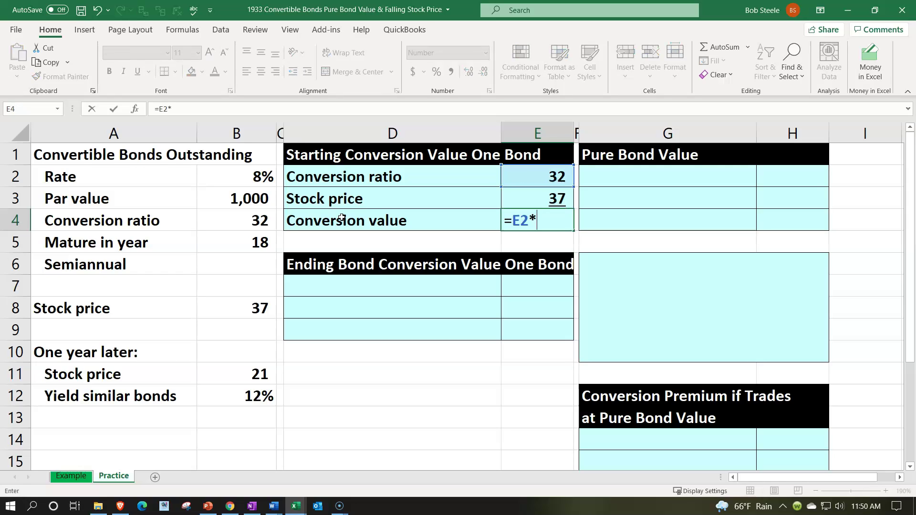
pyautogui.press('Up')
pyautogui.press('Return')
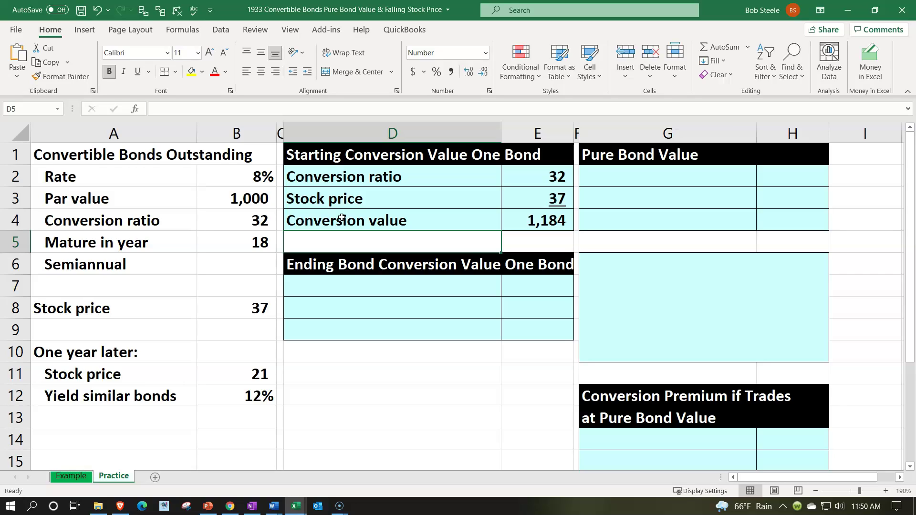
# Link D7, the first label under Ending Bond Conversion Value One Bond, to A4 with =A4
pyautogui.press('Down')
pyautogui.press('Down')
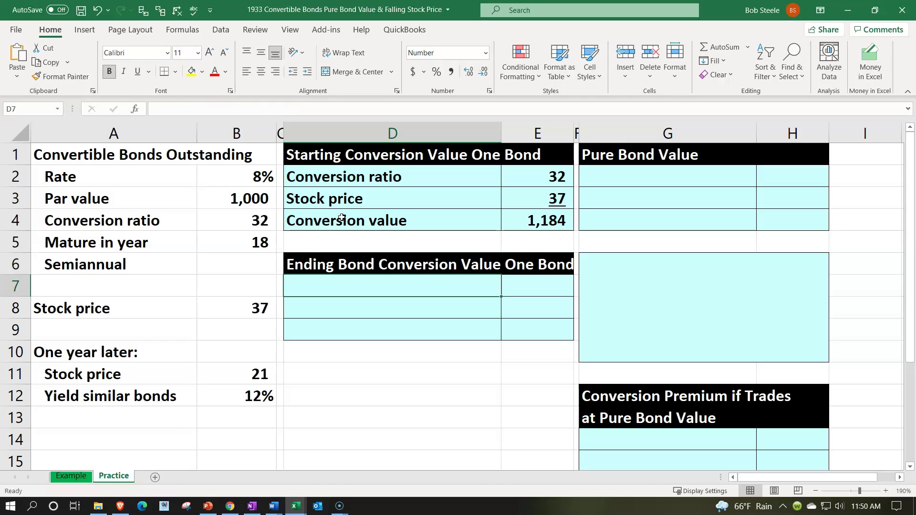
pyautogui.write('=')
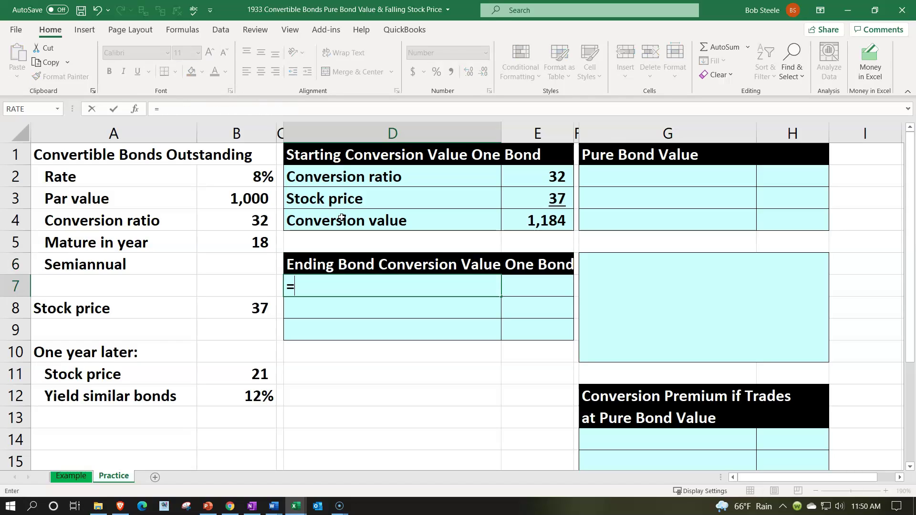
pyautogui.press('Left')
pyautogui.press('Left')
pyautogui.press('Left')
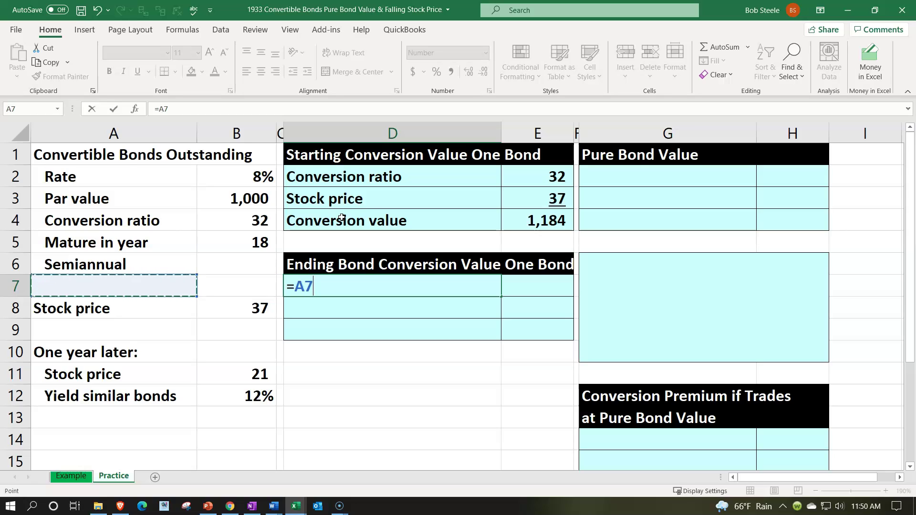
pyautogui.press('Up')
pyautogui.press('Up')
pyautogui.press('Up')
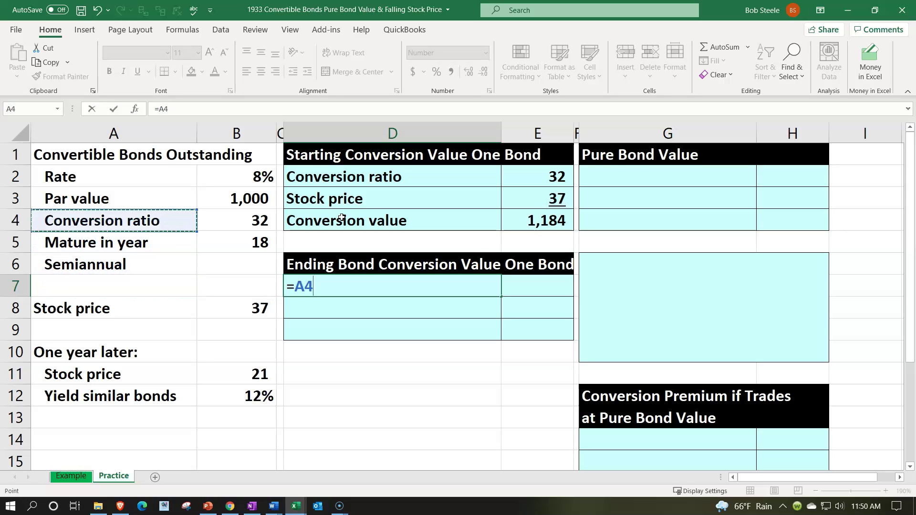
pyautogui.press('Tab')
# Link E7 to the conversion ratio amount with =B4
pyautogui.write('=')
pyautogui.press('Left')
pyautogui.press('Left')
pyautogui.press('Up')
pyautogui.press('Up')
pyautogui.press('Up')
pyautogui.press('Left')
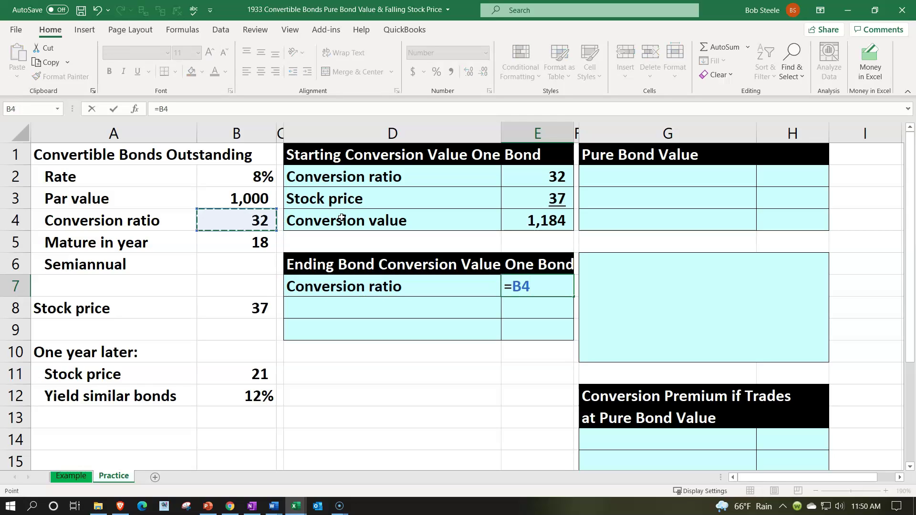
pyautogui.press('Return')
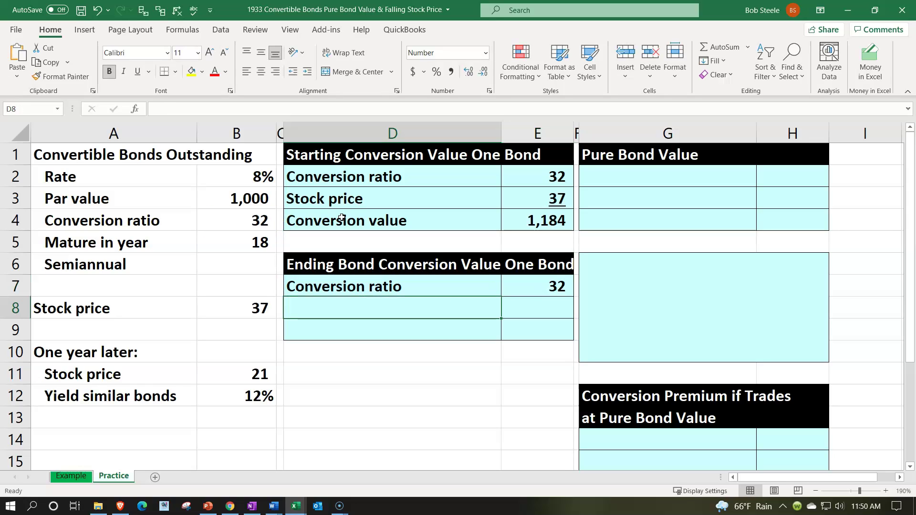
# Link D8 in the ending conversion table to the one-year-later Stock price label in A11
pyautogui.write('=')
pyautogui.press('Down')
pyautogui.press('Down')
pyautogui.press('Down')
pyautogui.press('Left')
pyautogui.press('Left')
pyautogui.press('Left')
pyautogui.press('Tab')
# Link E8 to the one-year-later stock price with =B11 and underline the amount
pyautogui.write('=')
pyautogui.press('Down')
pyautogui.press('Left')
pyautogui.press('Left')
pyautogui.press('Left')
pyautogui.press('Down')
pyautogui.press('Down')
pyautogui.hotkey('ctrl', 'Return')
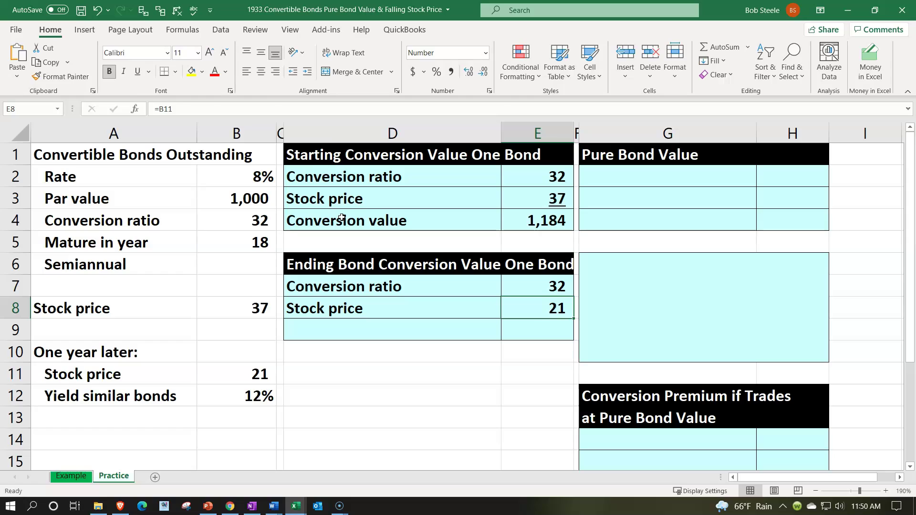
pyautogui.click(138, 71)
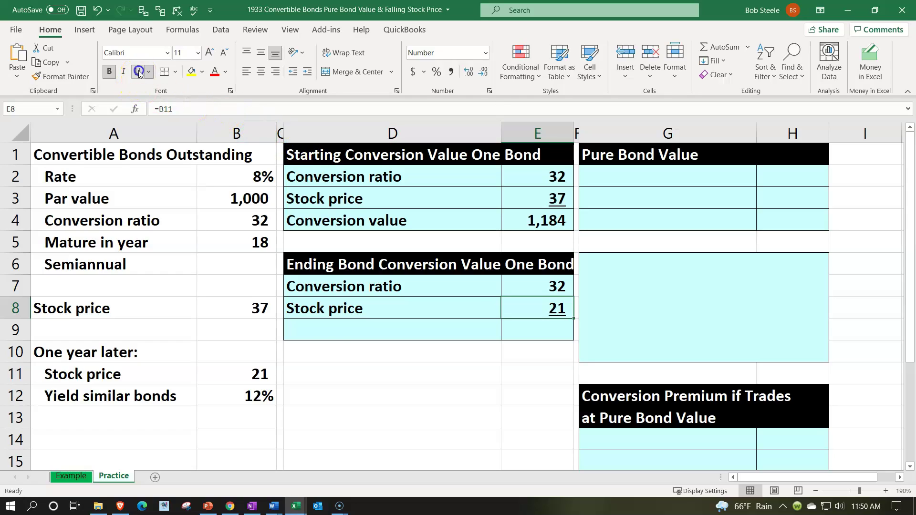
# Label D9 "Conversion value" and calculate it in E9 by multiplying the ending table's conversion ratio in E7 by the stock price in E8
pyautogui.click(327, 334)
pyautogui.write('Conversion value')
pyautogui.press('Tab')
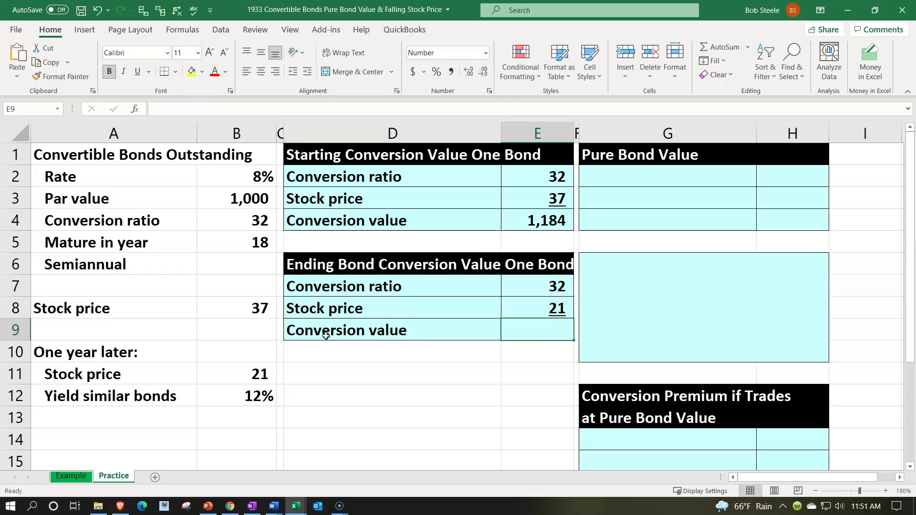
pyautogui.write('=')
pyautogui.press('Up')
pyautogui.press('Up')
pyautogui.write('*')
pyautogui.press('Up')
pyautogui.press('Return')
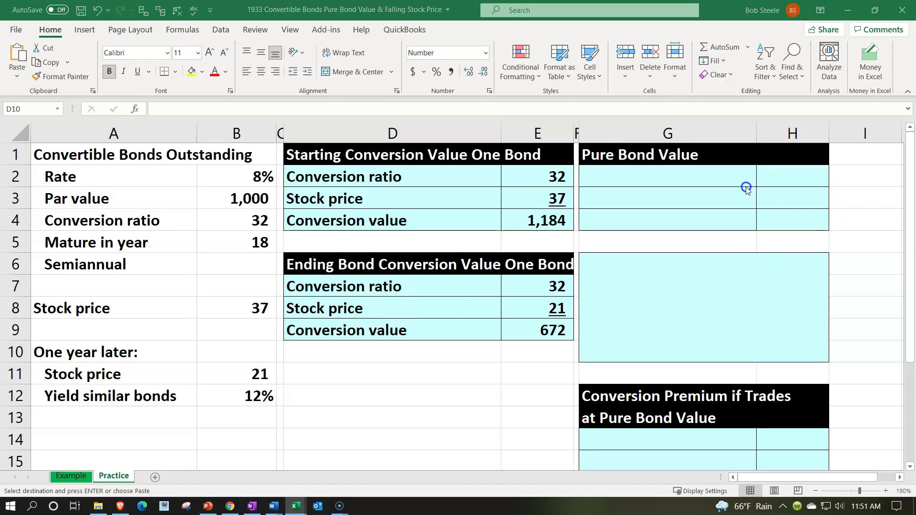
# Fill G2:G4 under Pure Bond Value with the labels "PV interest payments", "PV of face amount" and "Pure bond value"
pyautogui.click(589, 176)
pyautogui.write('PV interest payments PV of face amount Pure bond value')
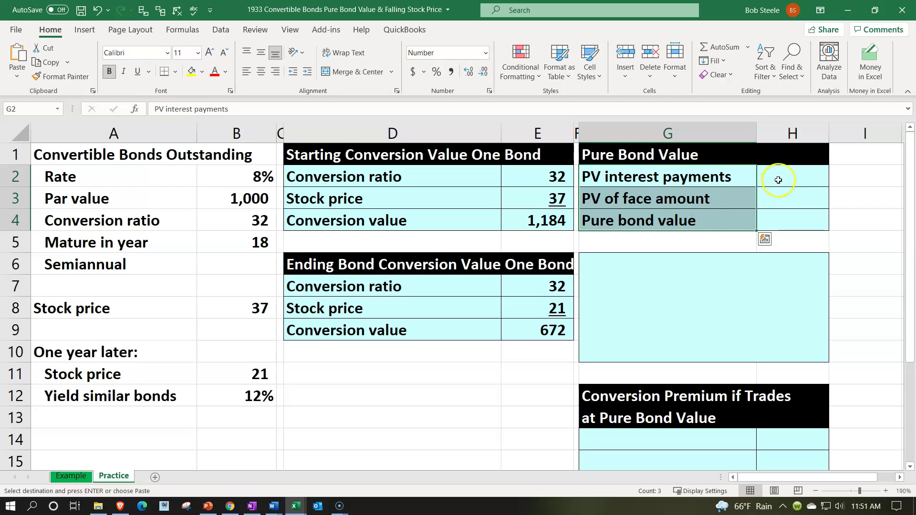
pyautogui.click(780, 179)
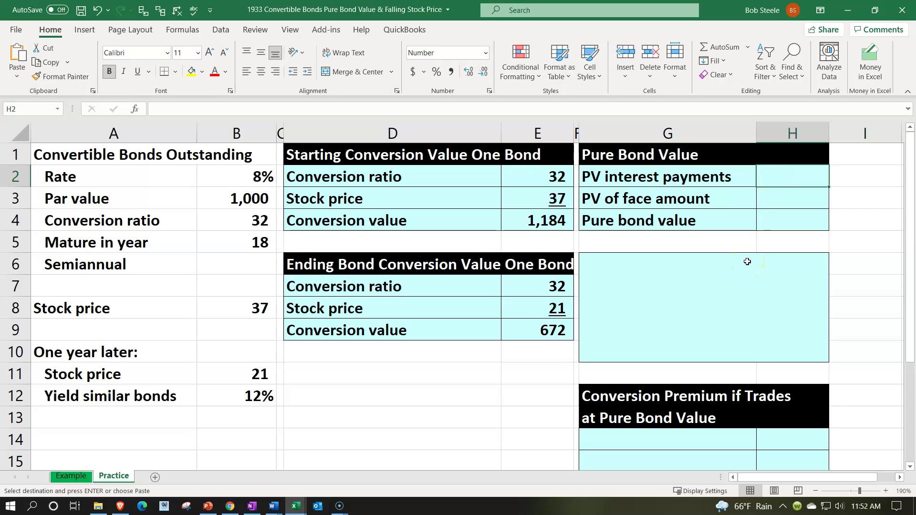
# Start a negative PV formula in H2 with half the yield on similar bonds, B12/2, as the rate
pyautogui.write('-pv')
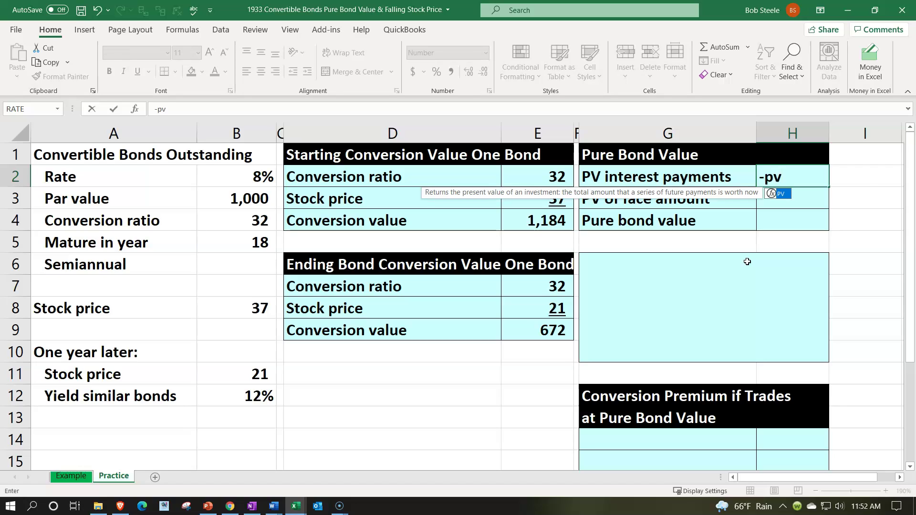
pyautogui.write('(')
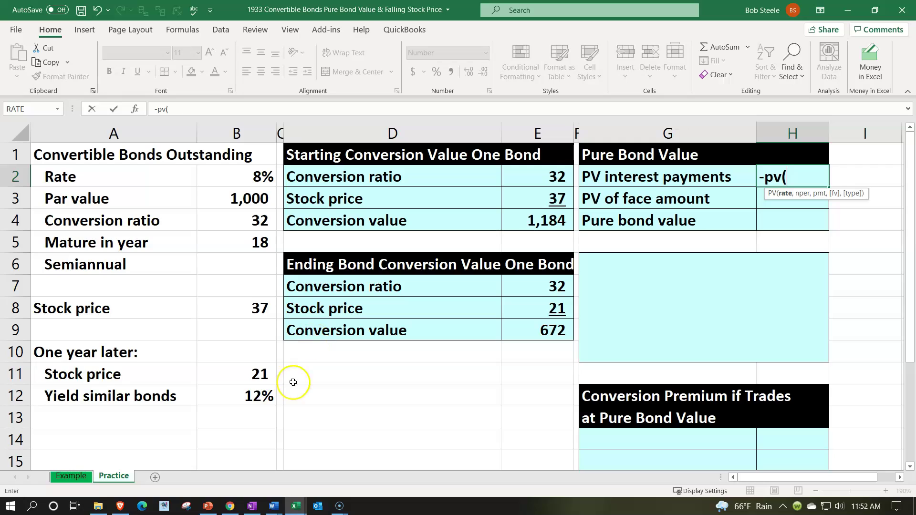
pyautogui.click(261, 395)
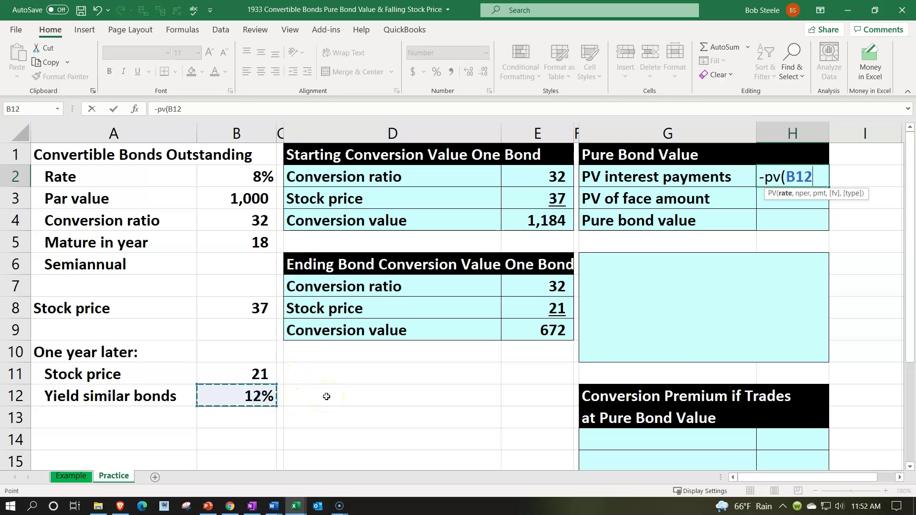
pyautogui.write('/,')
pyautogui.press('BackSpace')
pyautogui.write('2,')
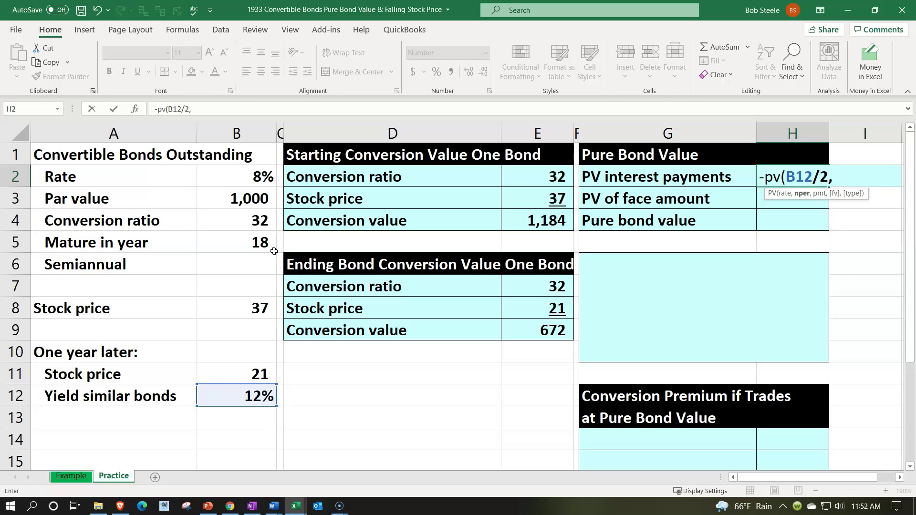
# Add (B5-1)*2 as the number of semiannual periods in H2's PV formula
pyautogui.write('(1')
pyautogui.press('BackSpace')
pyautogui.click(254, 248)
pyautogui.write('-1)')
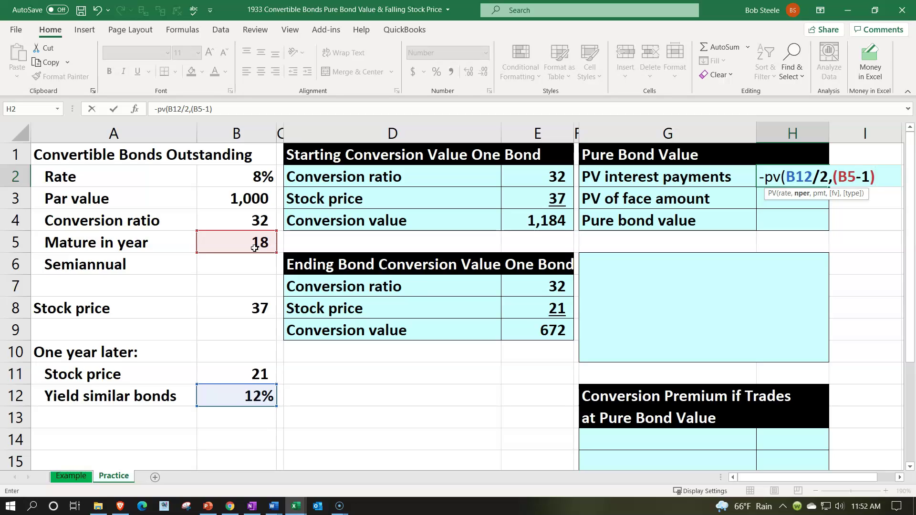
pyautogui.write('*2,')
# Complete H2's PV formula with B3*B2/2 as the semiannual interest payment, accepting the closing-parenthesis correction
pyautogui.click(225, 201)
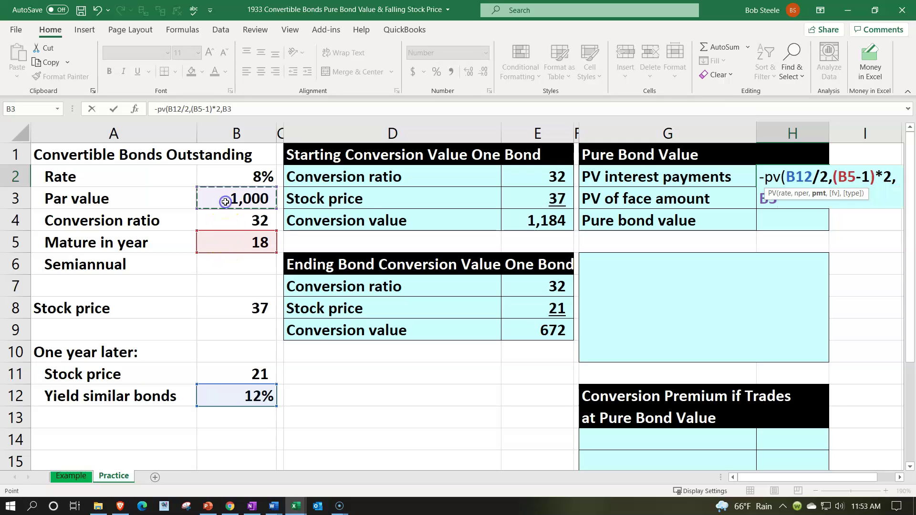
pyautogui.write('*')
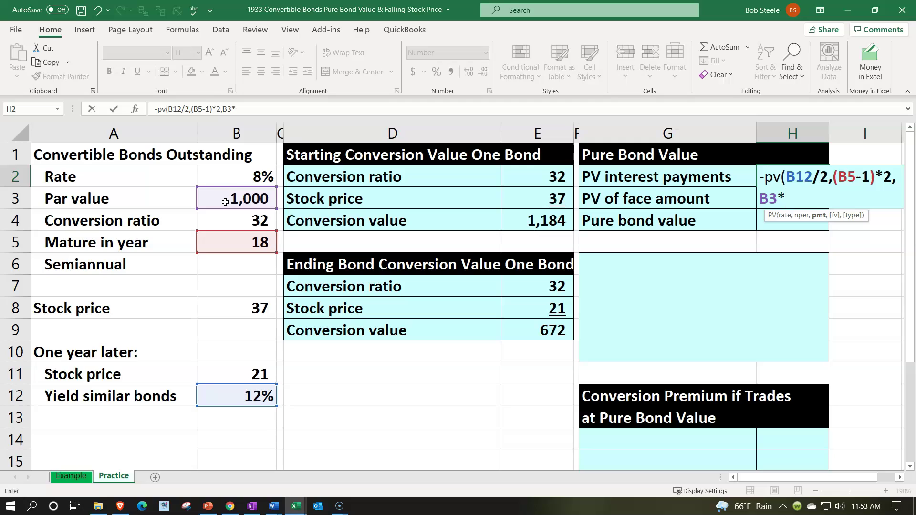
pyautogui.click(237, 179)
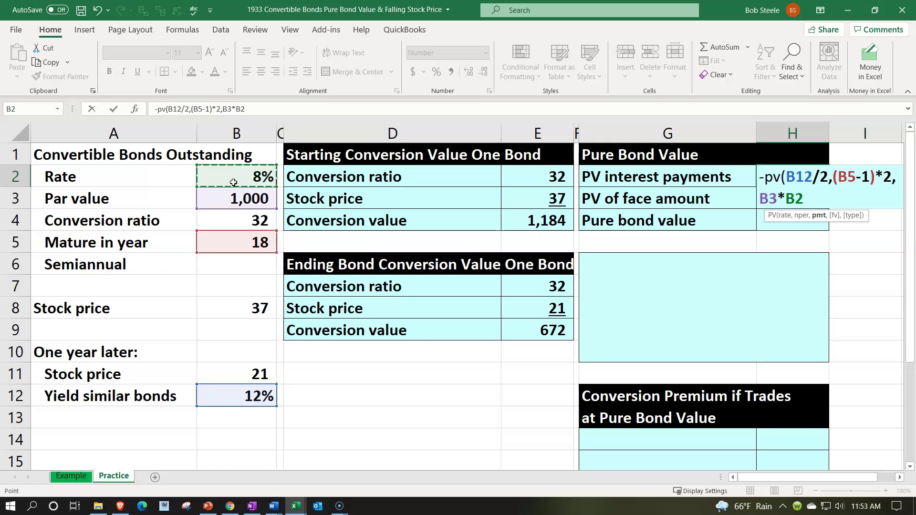
pyautogui.write('/2')
pyautogui.press('Return')
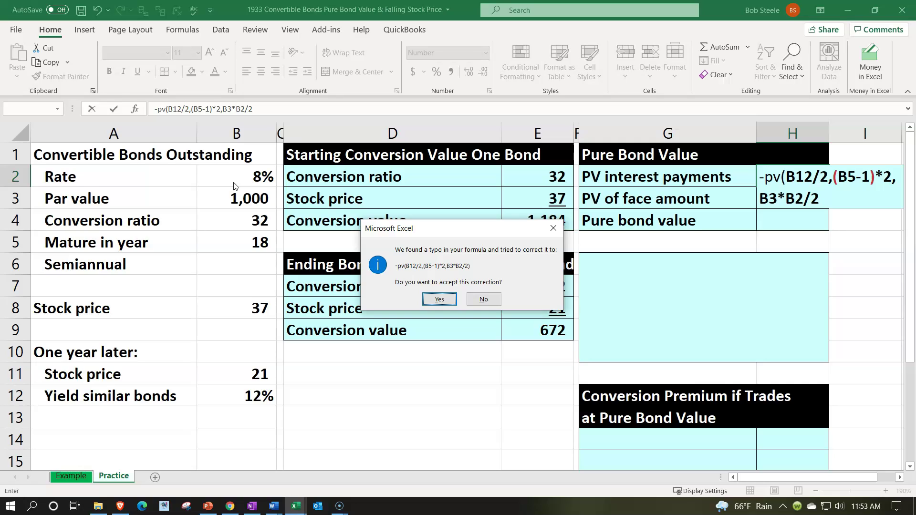
pyautogui.press('Return')
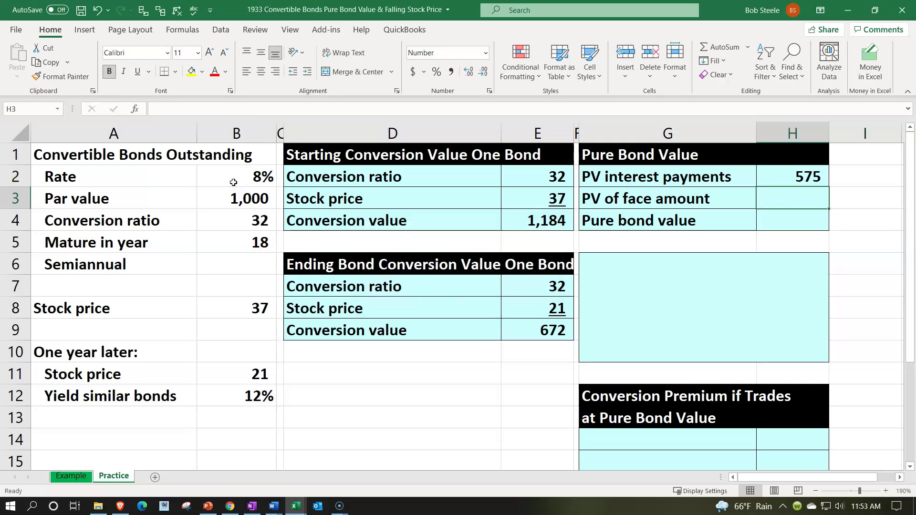
# Show the PV of interest payments in H2 with two decimal places
pyautogui.press('Up')
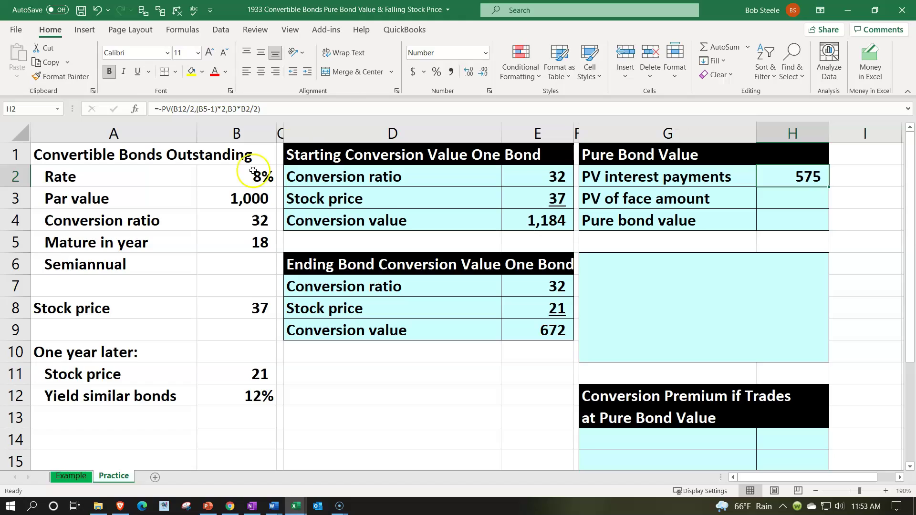
pyautogui.click(469, 72)
pyautogui.click(468, 72)
pyautogui.press('Down')
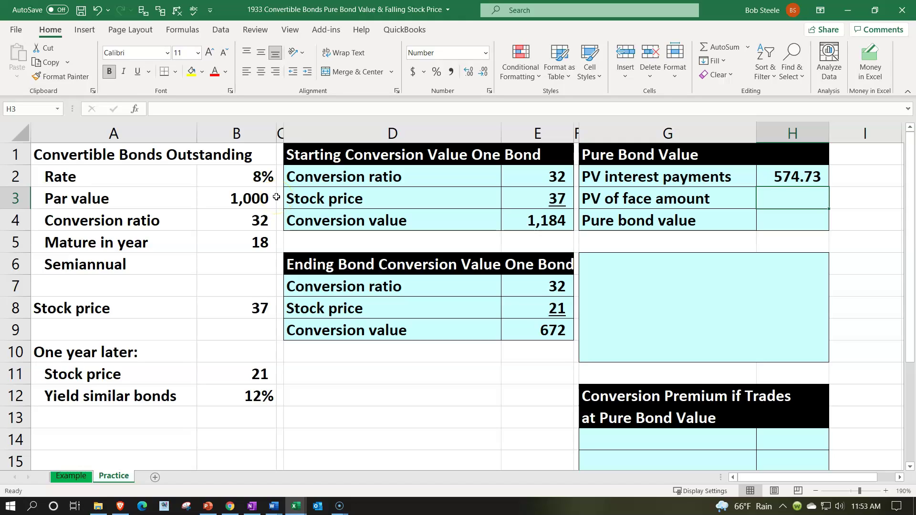
# Start a negative PV formula in H3 for the face amount, using B12/2 as the rate
pyautogui.write('-')
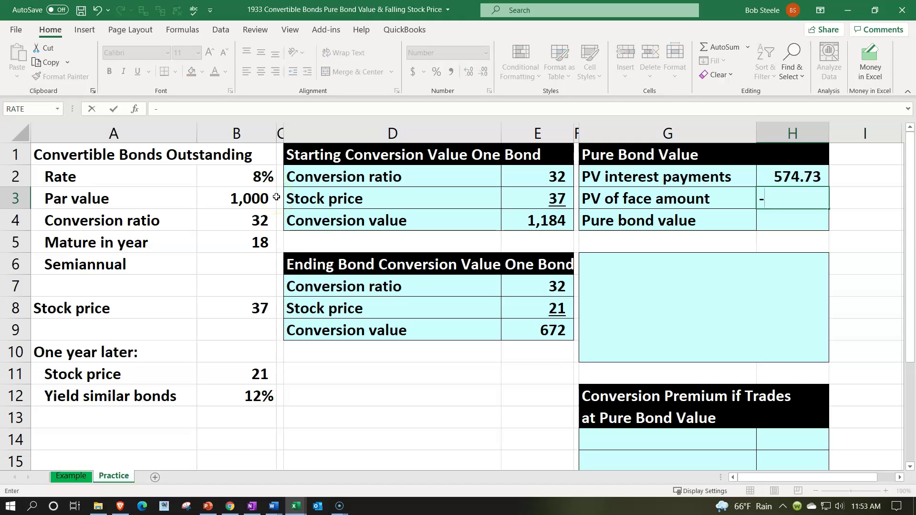
pyautogui.write('PV(')
pyautogui.press('Down')
pyautogui.press('Down')
pyautogui.press('Down')
pyautogui.press('Down')
pyautogui.press('Down')
pyautogui.press('Down')
pyautogui.press('Down')
pyautogui.press('Down')
pyautogui.press('Down')
pyautogui.press('Down')
pyautogui.press('Left')
pyautogui.press('Left')
pyautogui.press('Left')
pyautogui.press('Left')
pyautogui.press('Left')
pyautogui.press('Left')
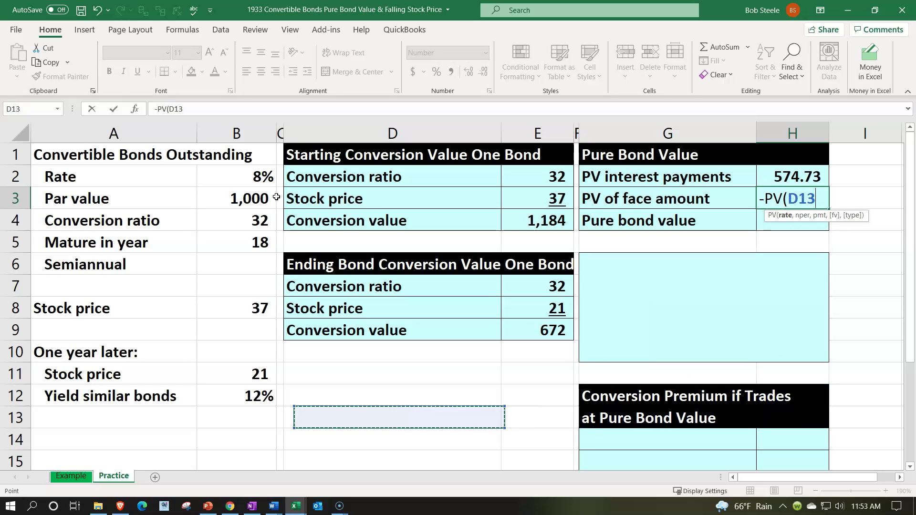
pyautogui.press('Up')
pyautogui.write('/2')
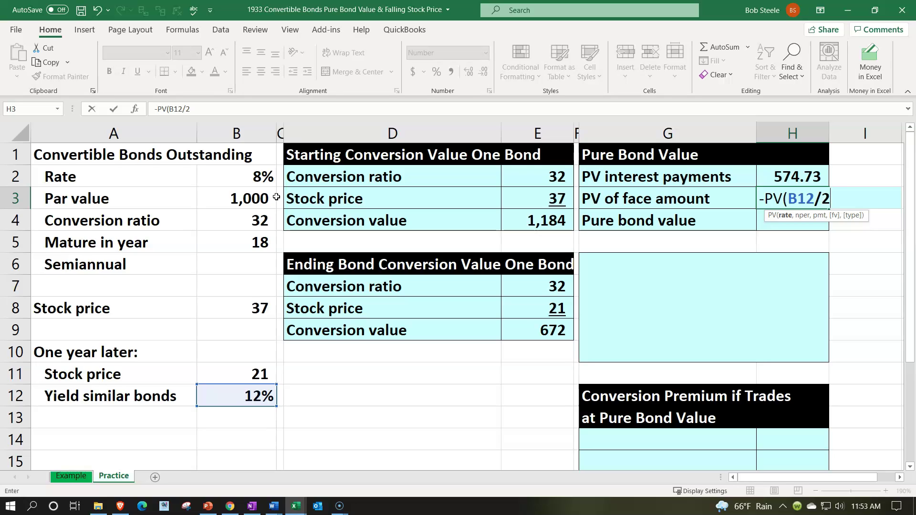
# Add (B5-1)*2 as the number of periods in H3's PV formula and leave the payment argument empty
pyautogui.write(',(')
pyautogui.press('Left')
pyautogui.press('Left')
pyautogui.press('Left')
pyautogui.press('Left')
pyautogui.press('Left')
pyautogui.press('Left')
pyautogui.press('Down')
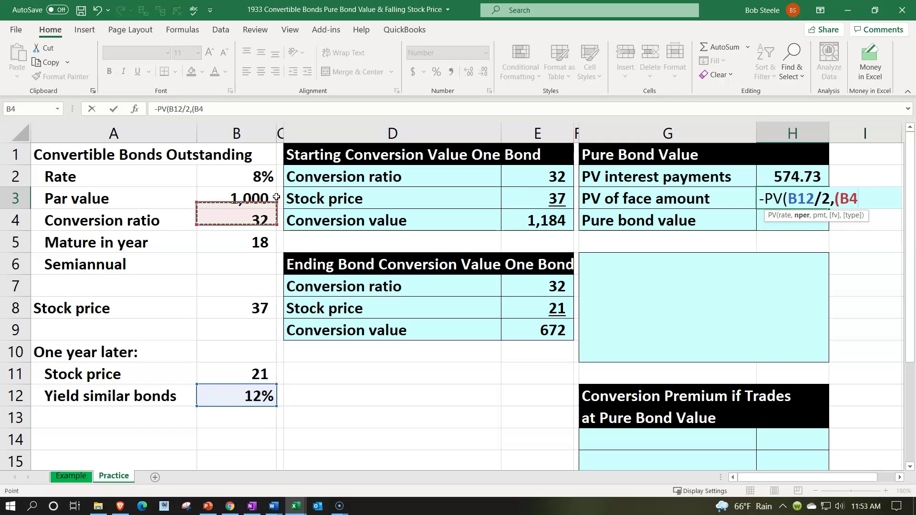
pyautogui.press('Down')
pyautogui.write('-1')
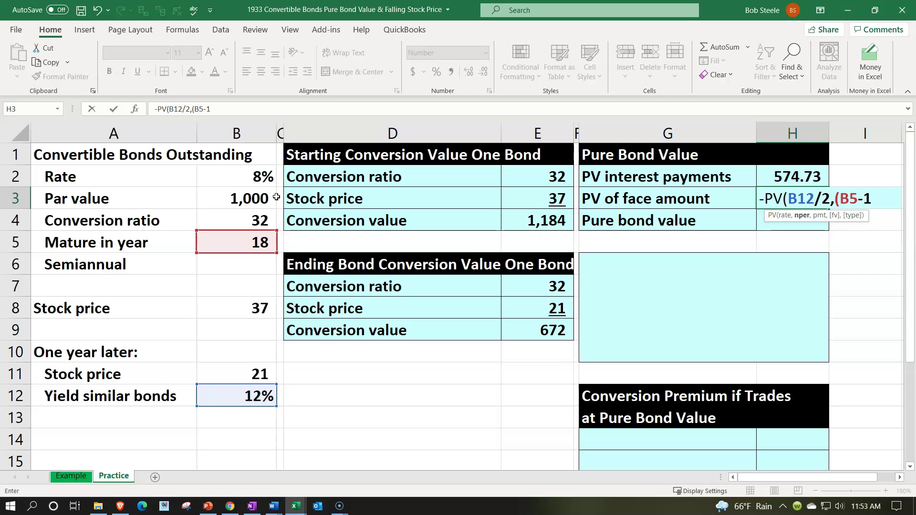
pyautogui.write(')*')
pyautogui.write('2')
pyautogui.write(',,')
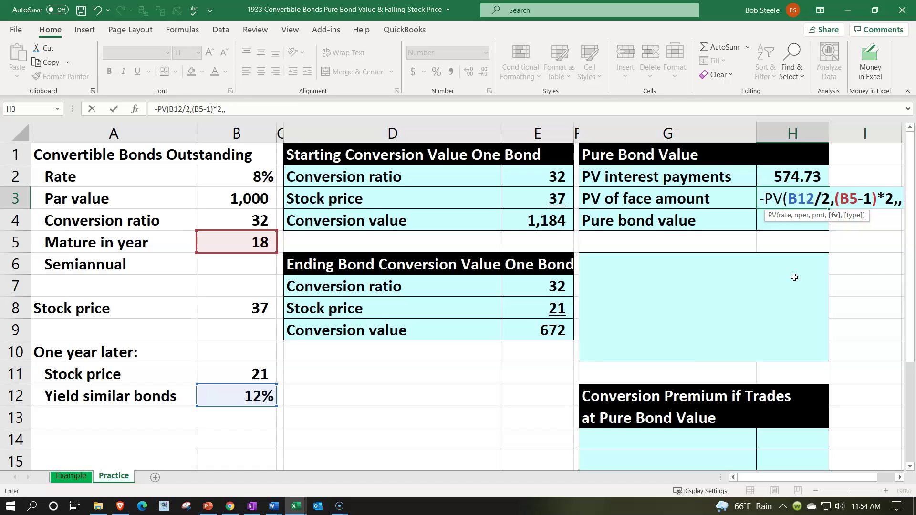
# Complete H3's PV formula with the par value in B3 as the future value
pyautogui.click(262, 196)
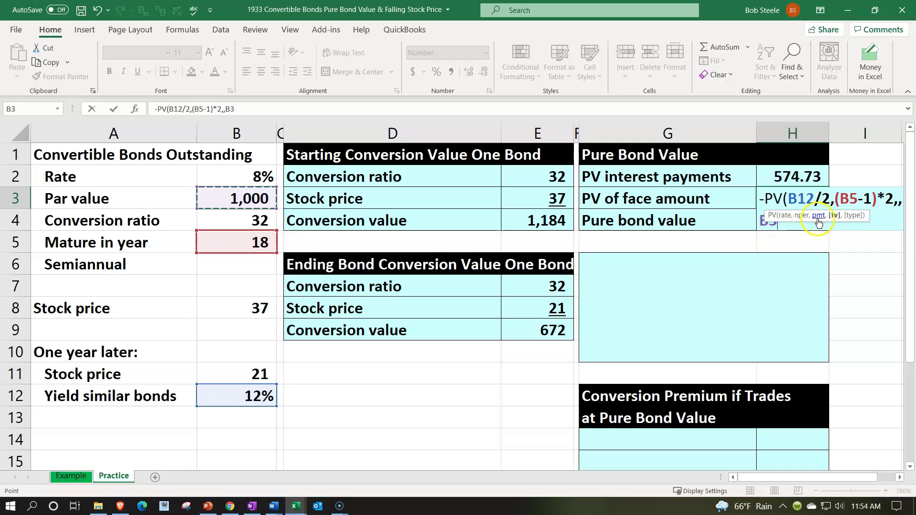
pyautogui.moveTo(833, 210); pyautogui.dragTo(831, 234)
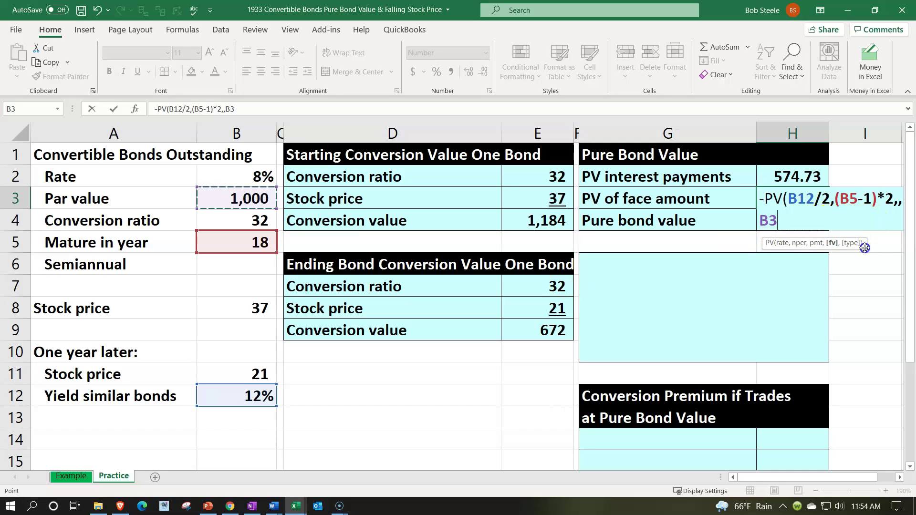
pyautogui.write(')')
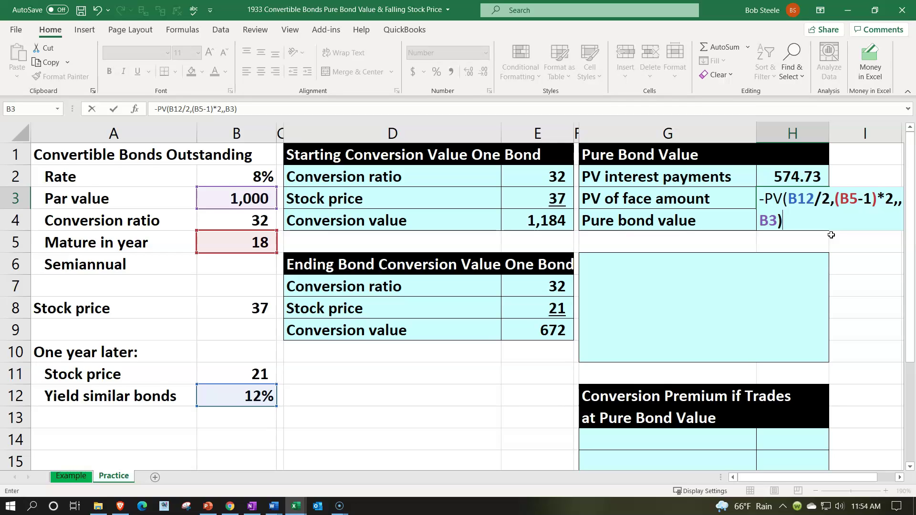
pyautogui.press('Return')
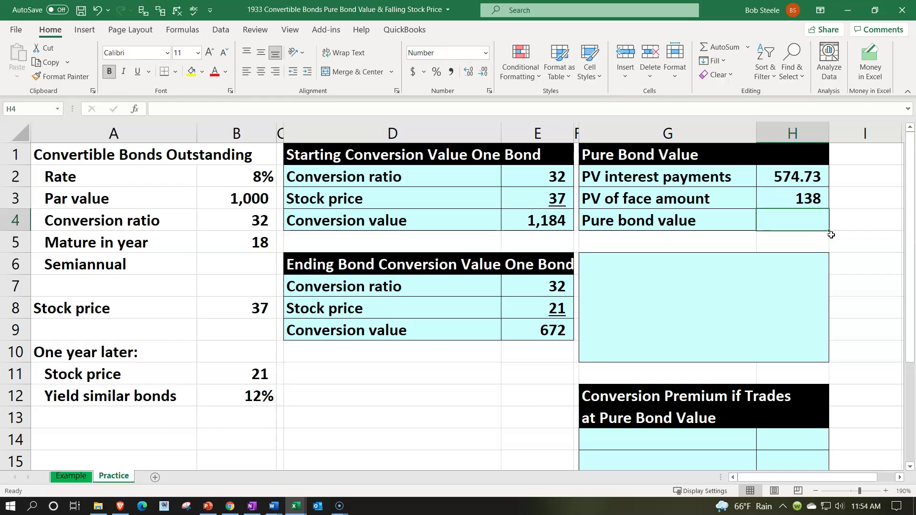
# Format the PV of face amount in H3 with two decimal places and an underline
pyautogui.press('Up')
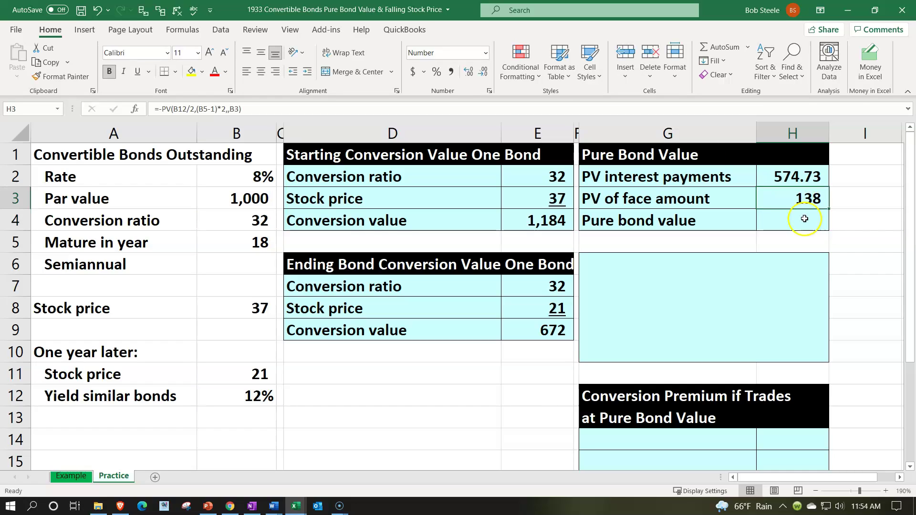
pyautogui.click(468, 76)
pyautogui.click(468, 76)
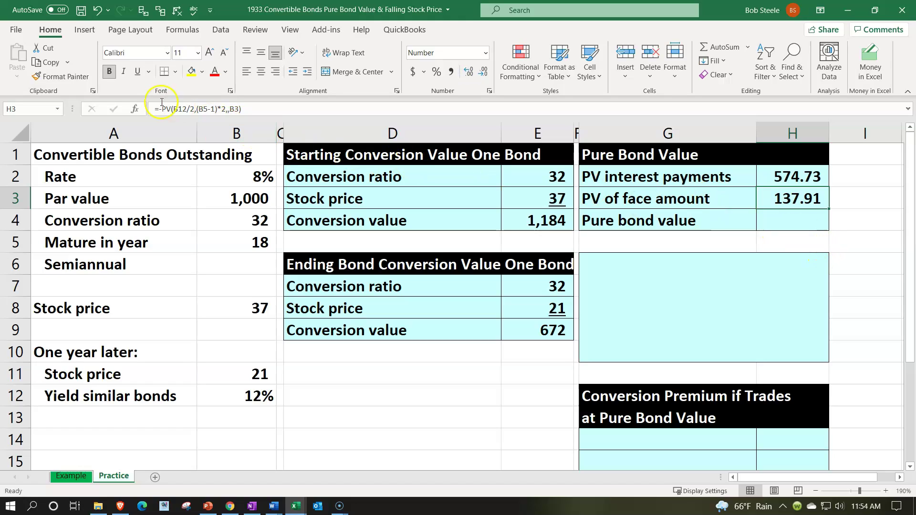
pyautogui.click(138, 70)
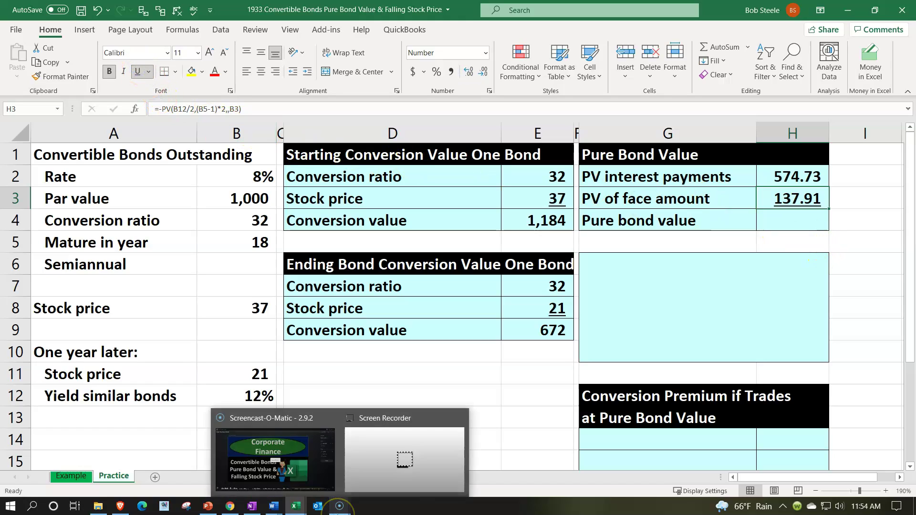
# Calculate the pure bond value in H4 with =SUM(H2:H3) and show it with two decimal places
pyautogui.press('Down')
pyautogui.write('=sum(')
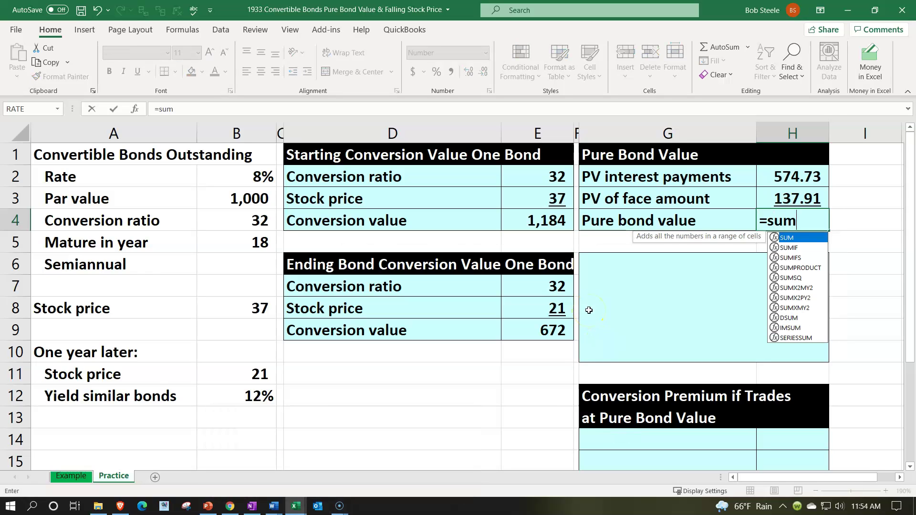
pyautogui.press('Up')
pyautogui.hotkey('shift', 'Up')
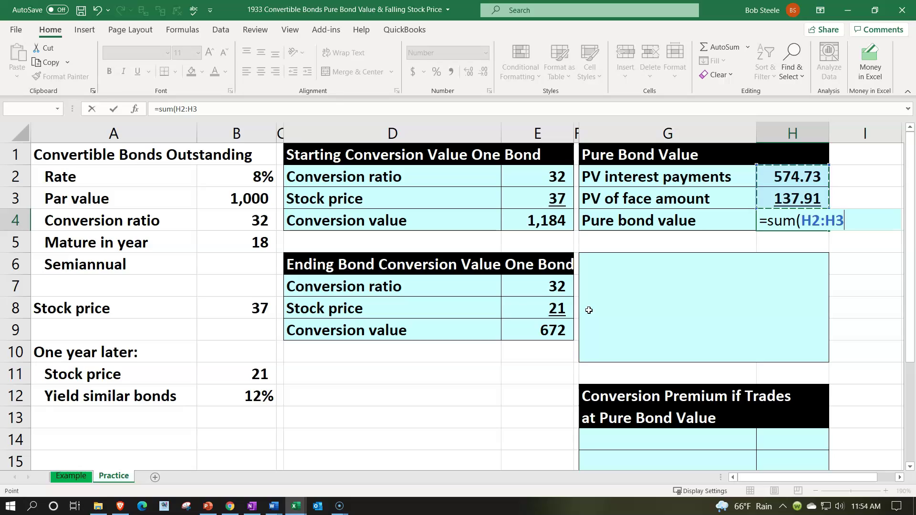
pyautogui.press('Return')
pyautogui.press('Up')
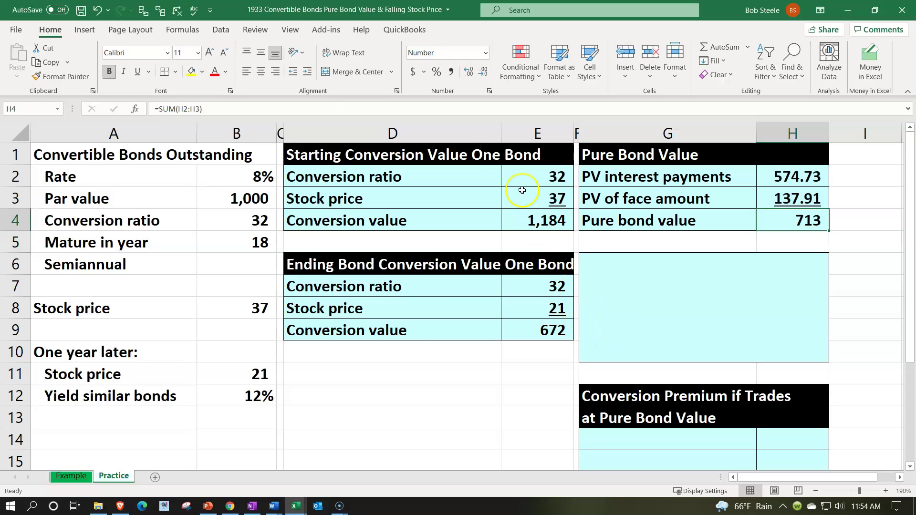
pyautogui.click(467, 73)
pyautogui.click(466, 73)
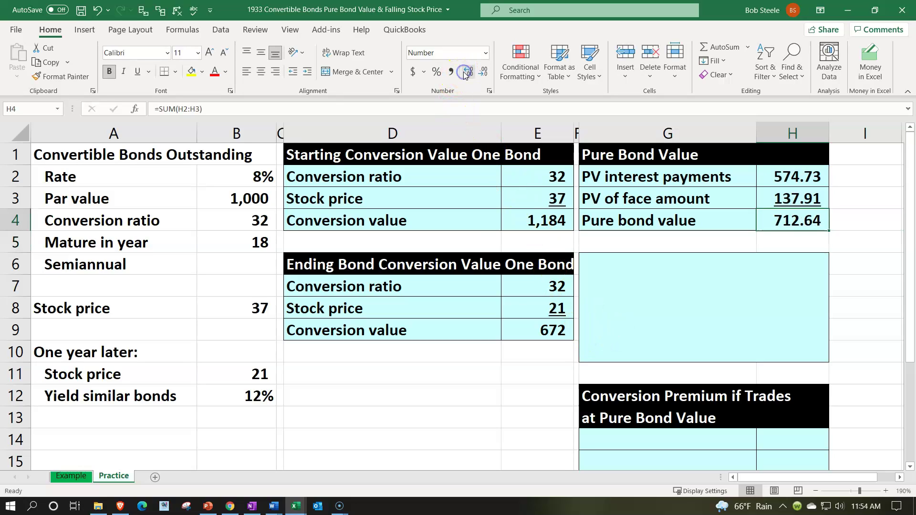
# Paste the note beginning "Because the pure bond value is higher than the conversion value" into the merged box at G6
pyautogui.click(506, 331)
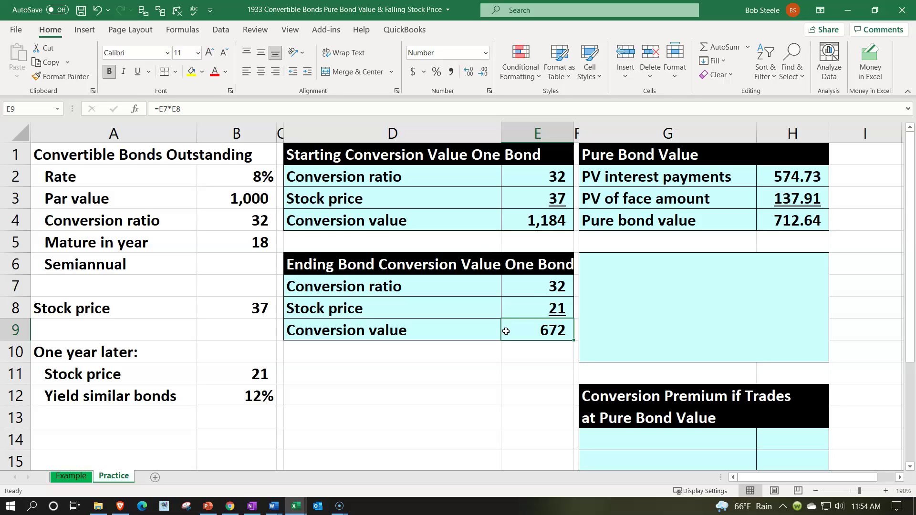
pyautogui.click(763, 225)
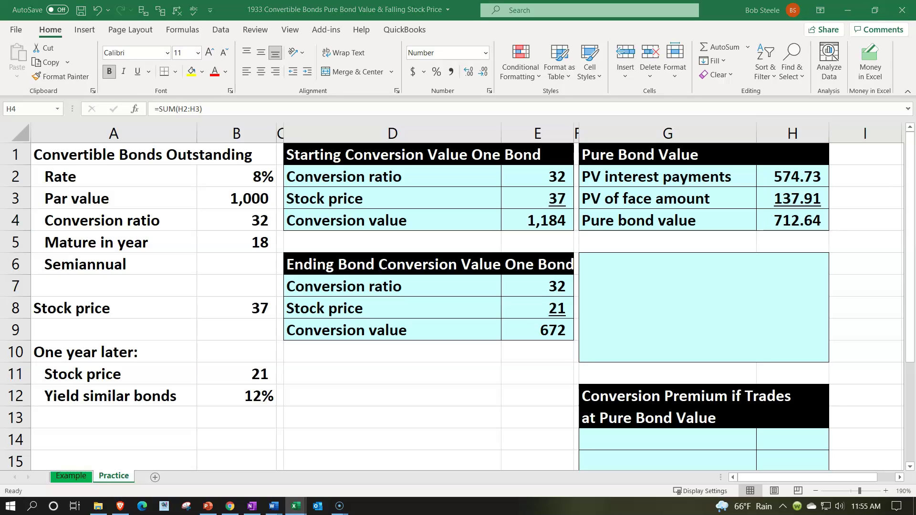
pyautogui.hotkey('ctrl', 'c')
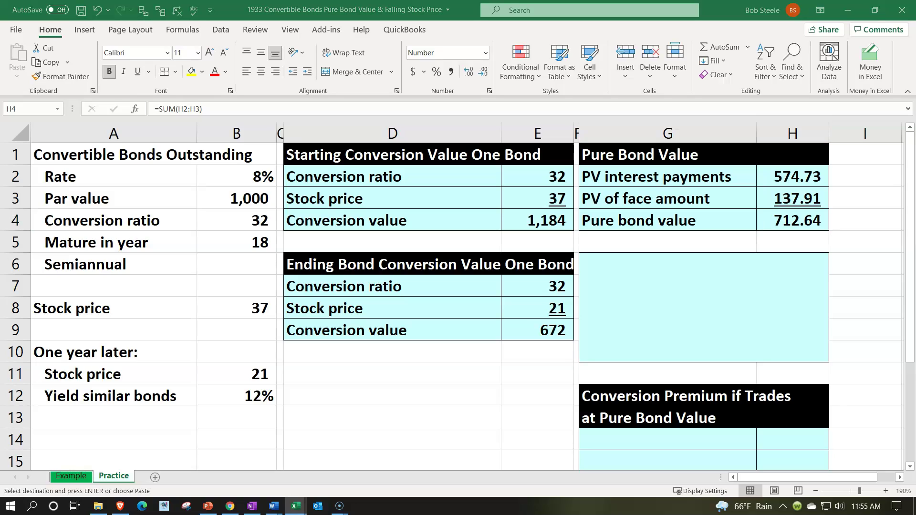
pyautogui.click(623, 270)
pyautogui.hotkey('ctrl', 'v')
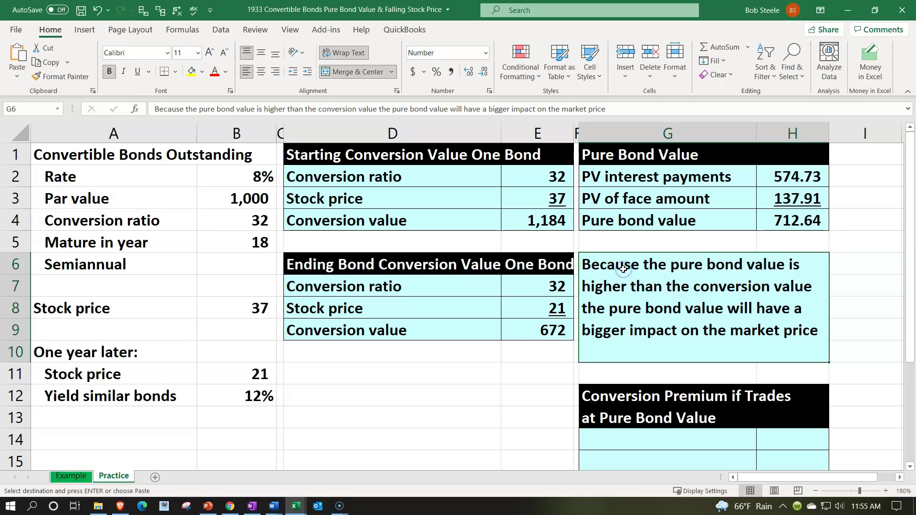
pyautogui.click(468, 400)
pyautogui.click(260, 242)
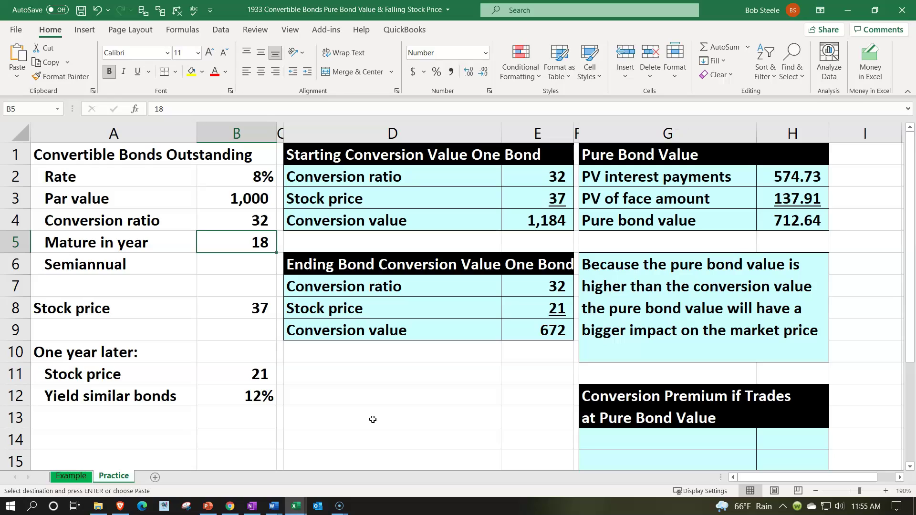
pyautogui.scroll(-1, 372, 419)
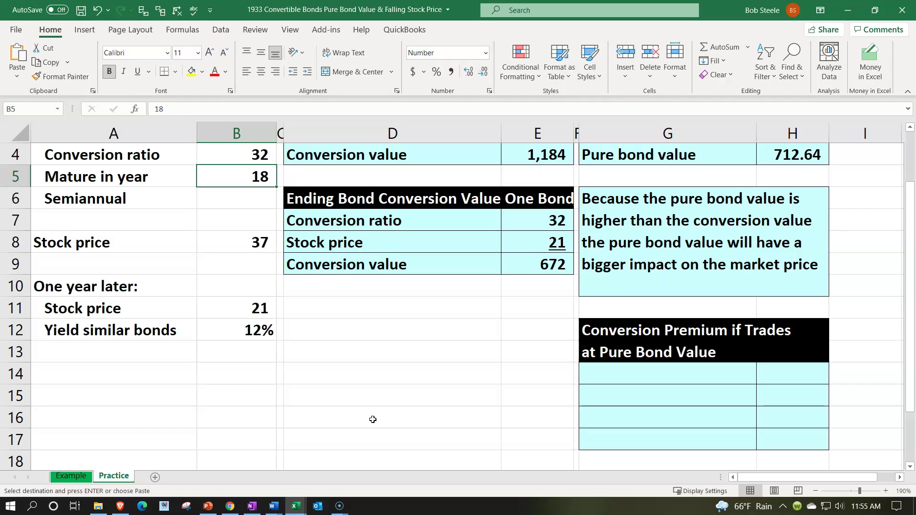
# Label G14 in the conversion premium table by linking it to the pure bond value label with =G4
pyautogui.click(630, 373)
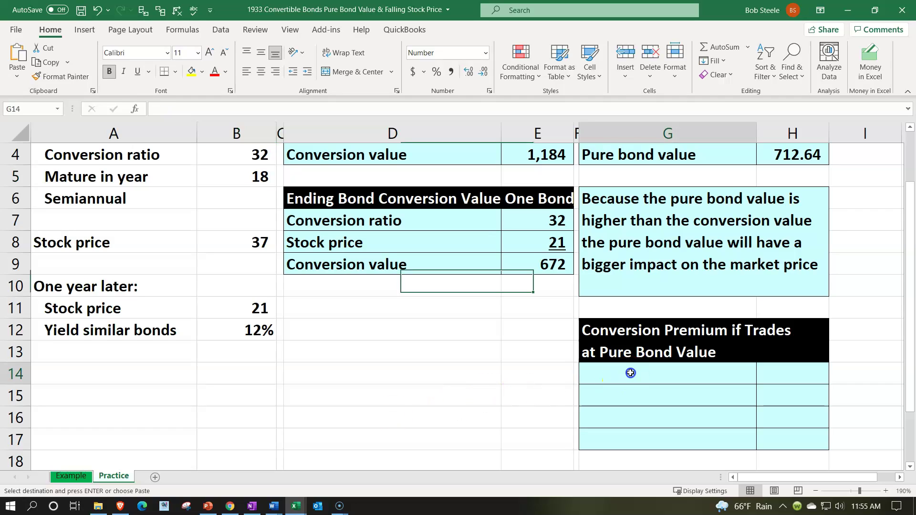
pyautogui.write('=')
pyautogui.press('Up')
pyautogui.press('Up')
pyautogui.press('Up')
pyautogui.press('Up')
pyautogui.press('Up')
pyautogui.press('Up')
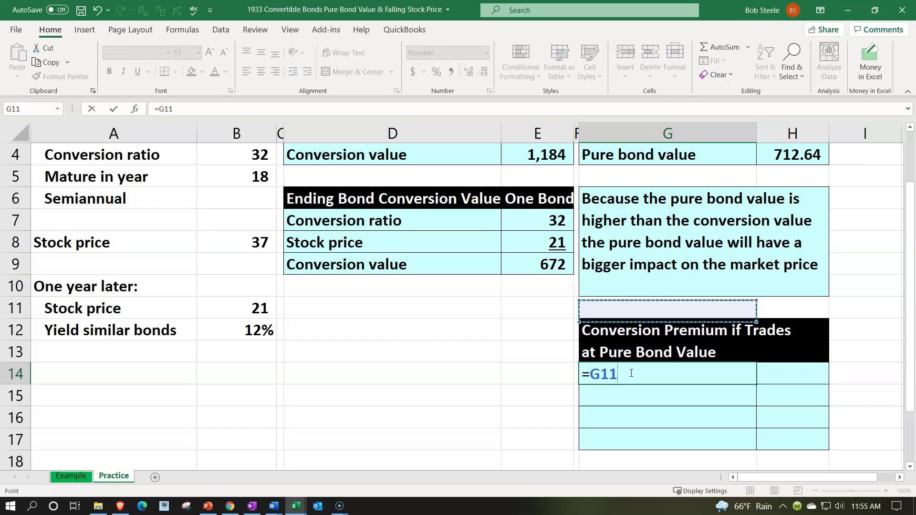
pyautogui.press('Down')
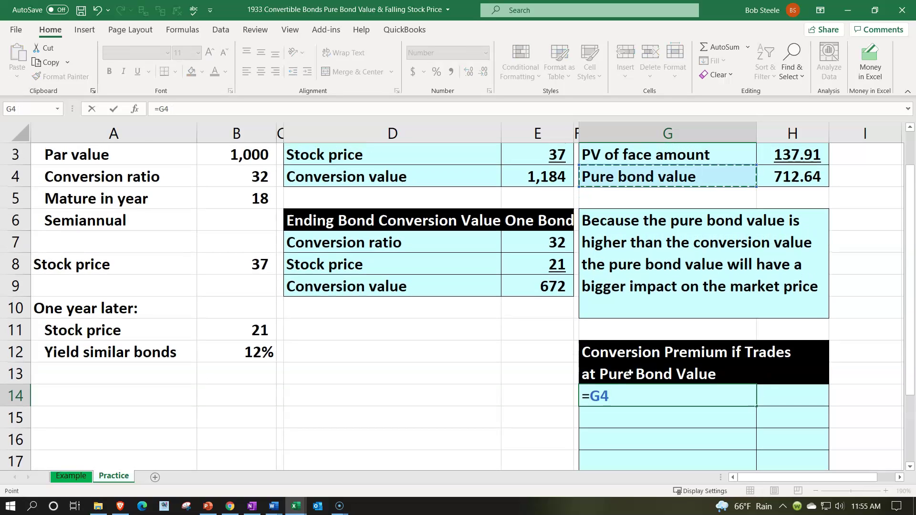
pyautogui.press('Tab')
# Link H14 to the calculated pure bond value with =H4 and show it with two decimal places
pyautogui.write('=')
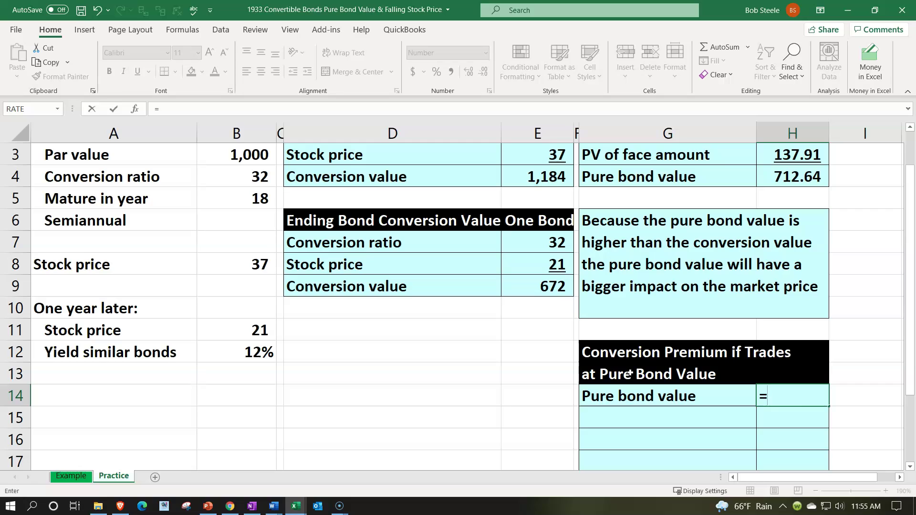
pyautogui.press('Up')
pyautogui.press('Up')
pyautogui.press('Up')
pyautogui.press('Up')
pyautogui.press('Up')
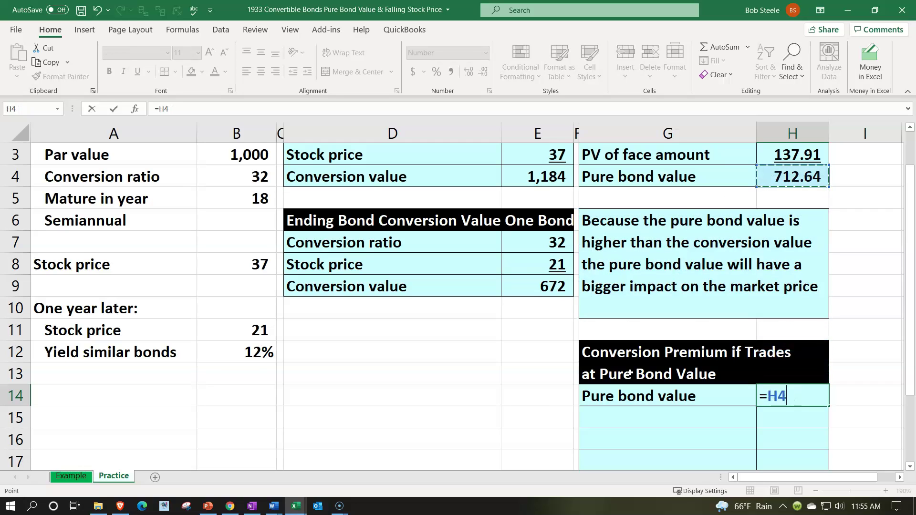
pyautogui.hotkey('ctrl', 'Return')
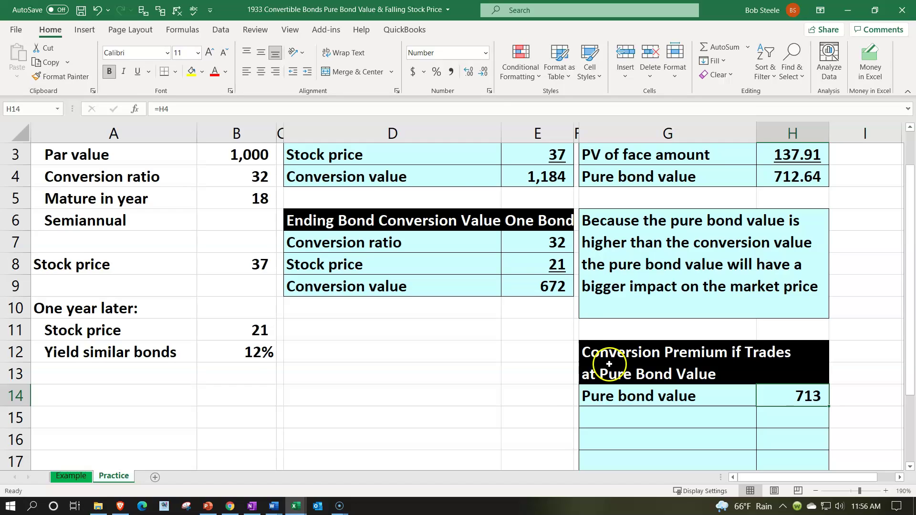
pyautogui.click(467, 72)
pyautogui.click(468, 72)
# Label G15 by linking it to the ending table's conversion value label in D9
pyautogui.press('Return')
pyautogui.press('Left')
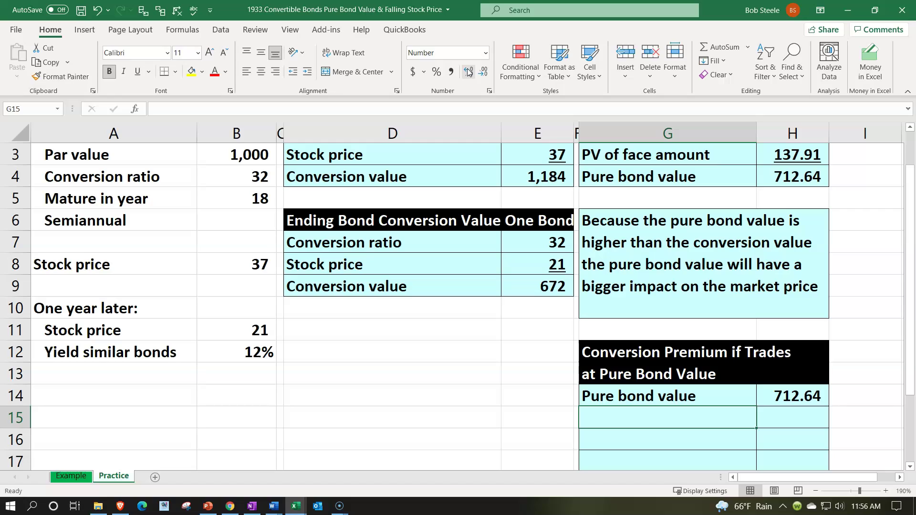
pyautogui.write('+')
pyautogui.press('Left')
pyautogui.press('Left')
pyautogui.press('Left')
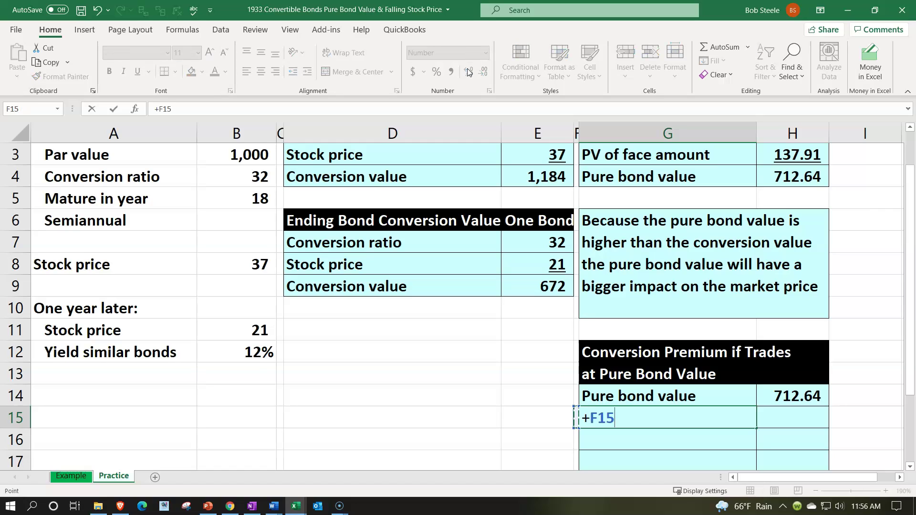
pyautogui.press('Up')
pyautogui.press('Up')
pyautogui.press('Up')
pyautogui.press('Up')
pyautogui.press('Up')
pyautogui.press('Up')
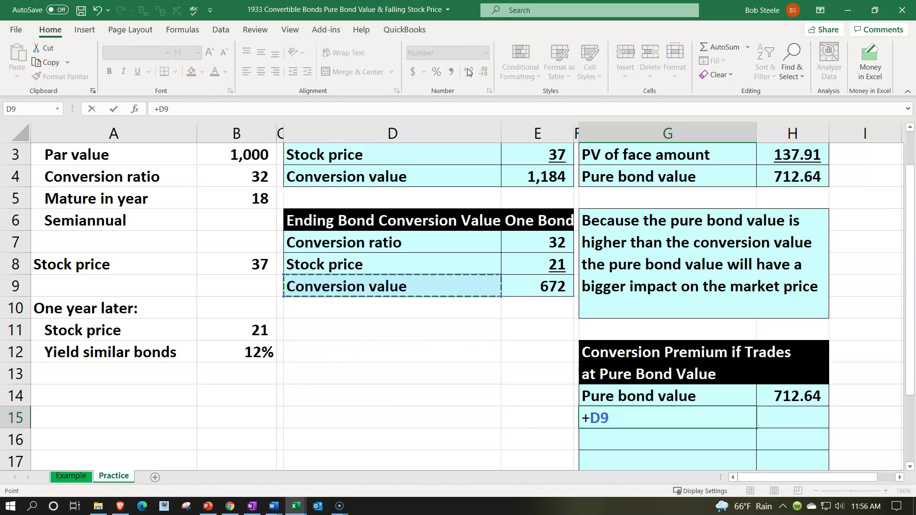
pyautogui.press('Return')
# Link H15 to the ending conversion value with =E9
pyautogui.press('Tab')
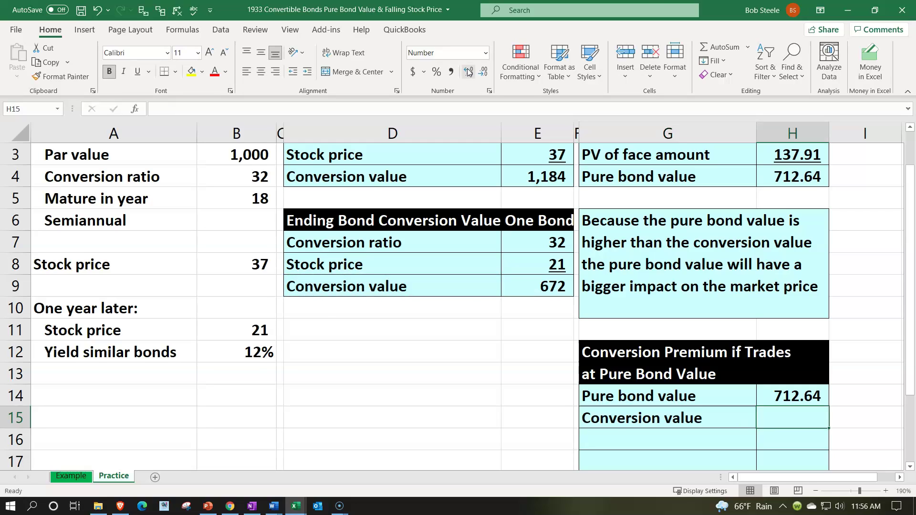
pyautogui.write('=')
pyautogui.press('Left')
pyautogui.press('Left')
pyautogui.press('Up')
pyautogui.press('Up')
pyautogui.press('Up')
pyautogui.press('Up')
pyautogui.press('Up')
pyautogui.press('Up')
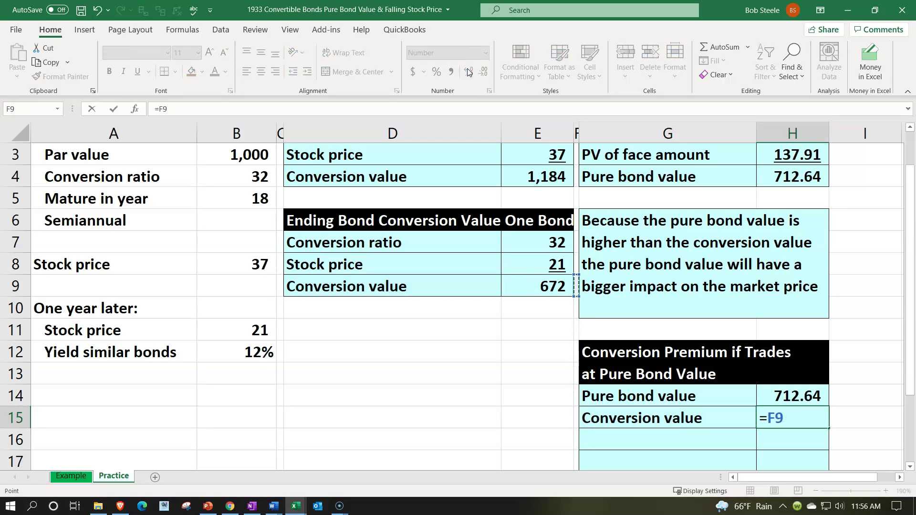
pyautogui.press('Return')
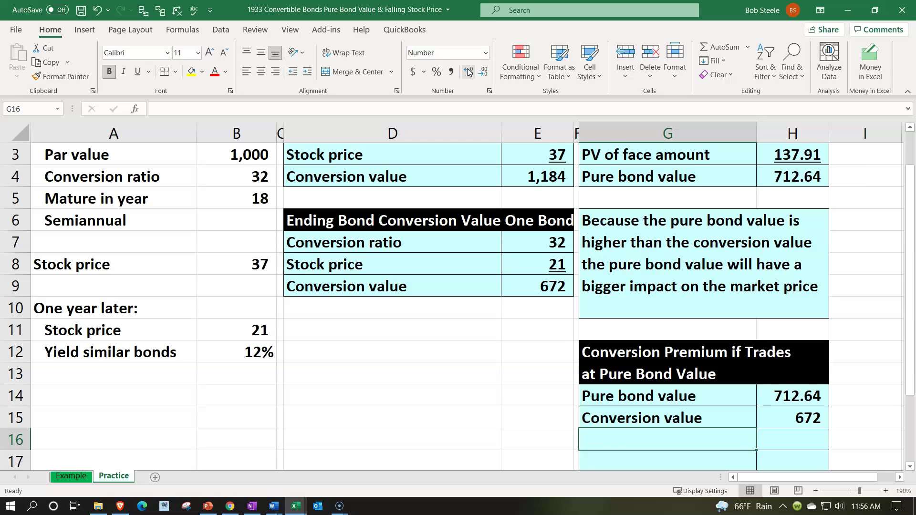
# Label G16 "Conversion premium" and calculate the premium in H16 with =H14-H15
pyautogui.write('Conversion premium')
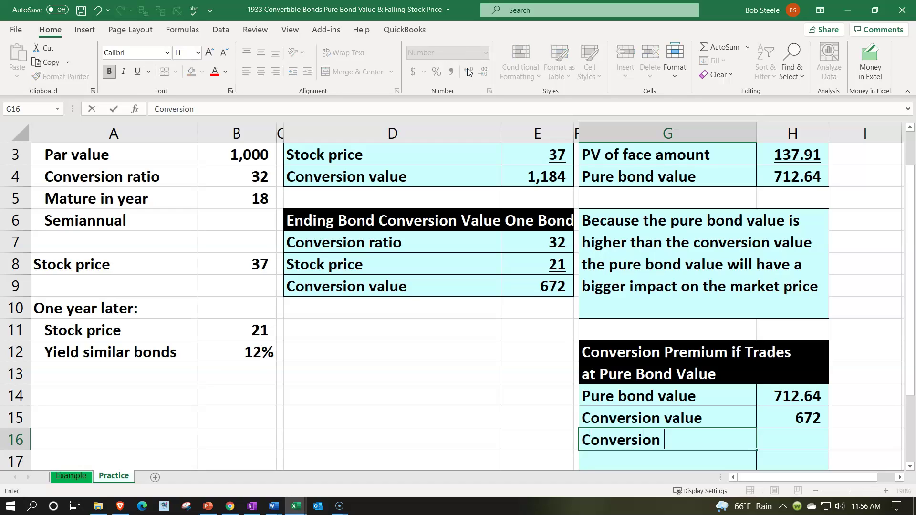
pyautogui.press('Delete')
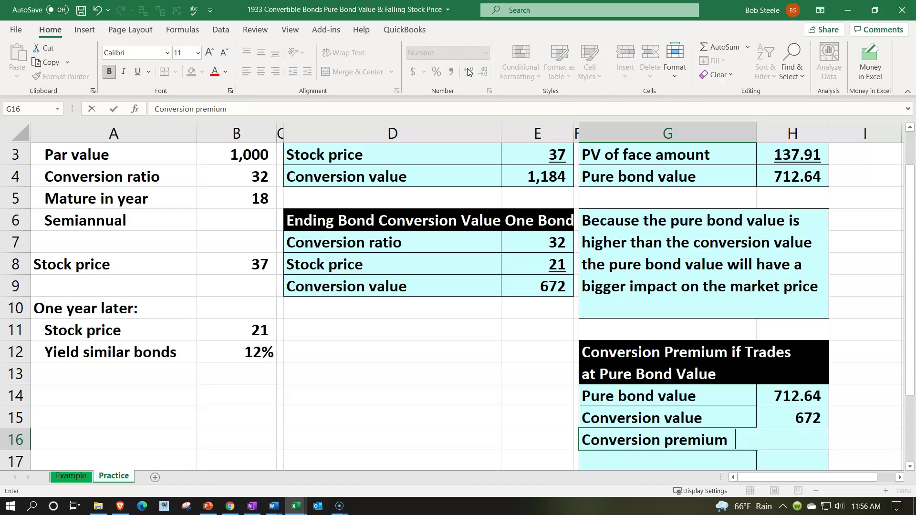
pyautogui.press('Tab')
pyautogui.write('=')
pyautogui.press('Up')
pyautogui.press('Up')
pyautogui.write('-')
pyautogui.press('Up')
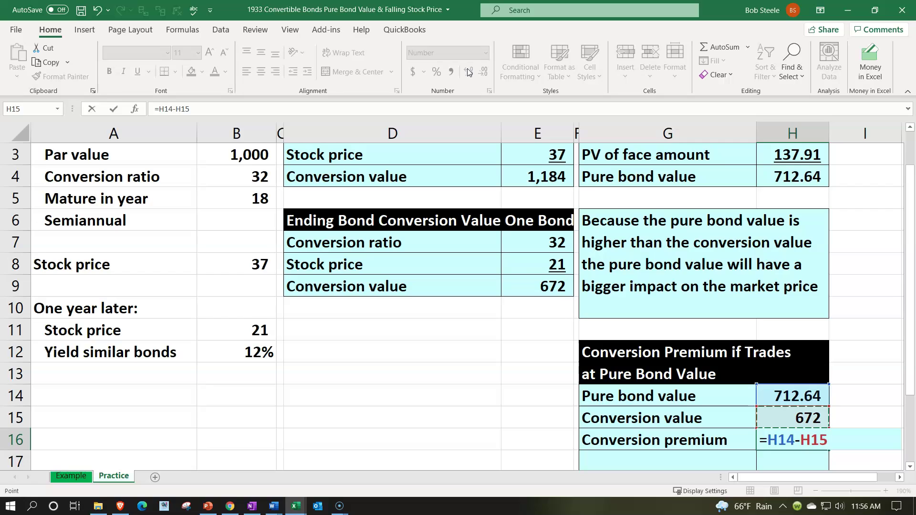
pyautogui.press('Return')
# Show H15:H16 with two decimal places and underline the conversion value in H15
pyautogui.press('Up')
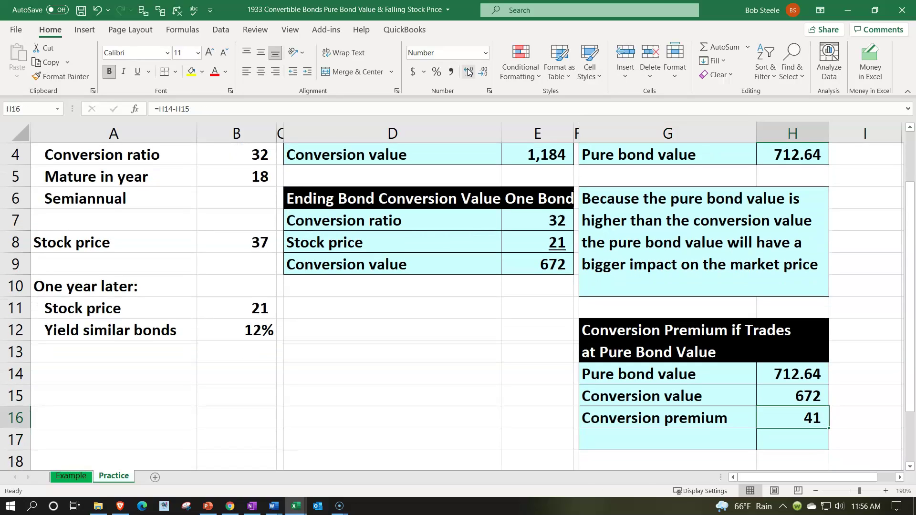
pyautogui.hotkey('shift', 'Up')
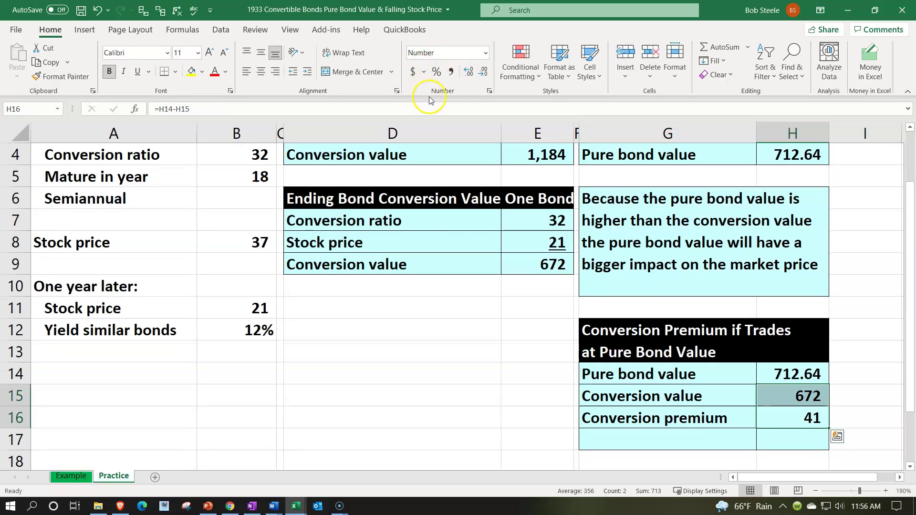
pyautogui.click(468, 71)
pyautogui.click(468, 71)
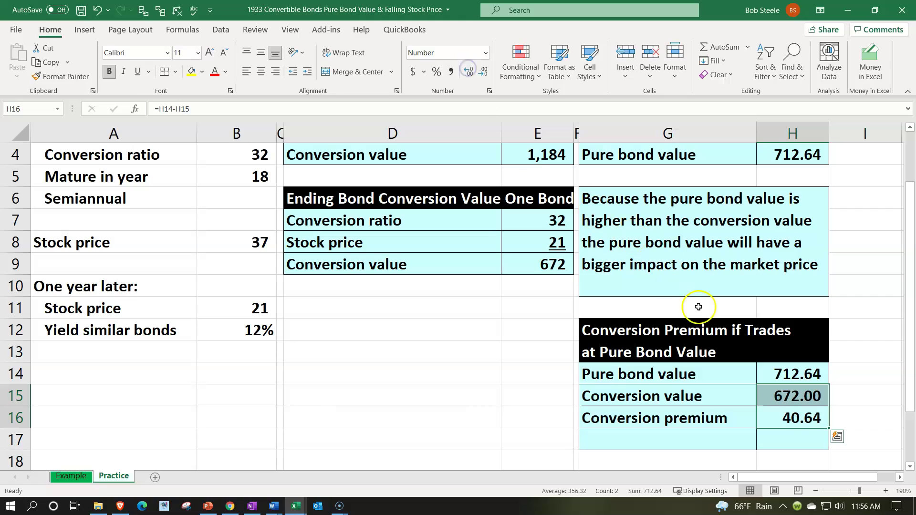
pyautogui.click(787, 402)
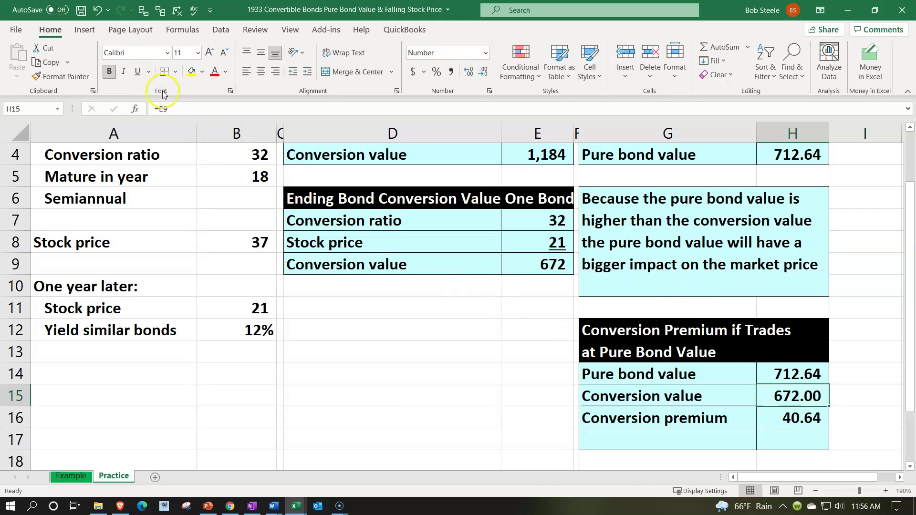
pyautogui.click(137, 72)
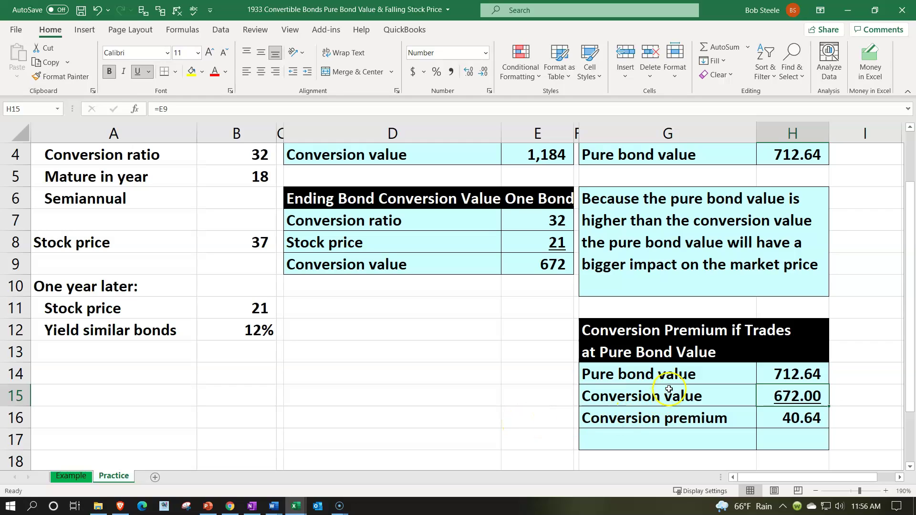
pyautogui.click(718, 369)
pyautogui.moveTo(717, 369); pyautogui.dragTo(759, 368)
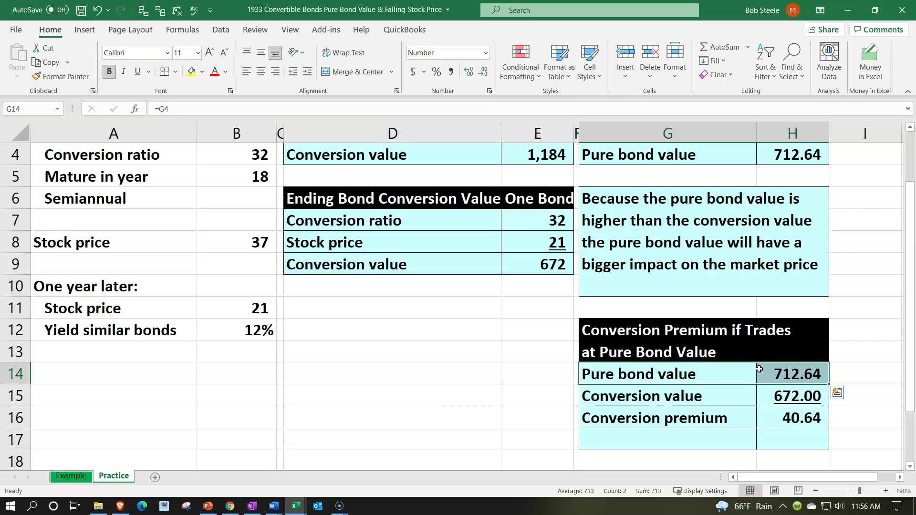
pyautogui.click(762, 395)
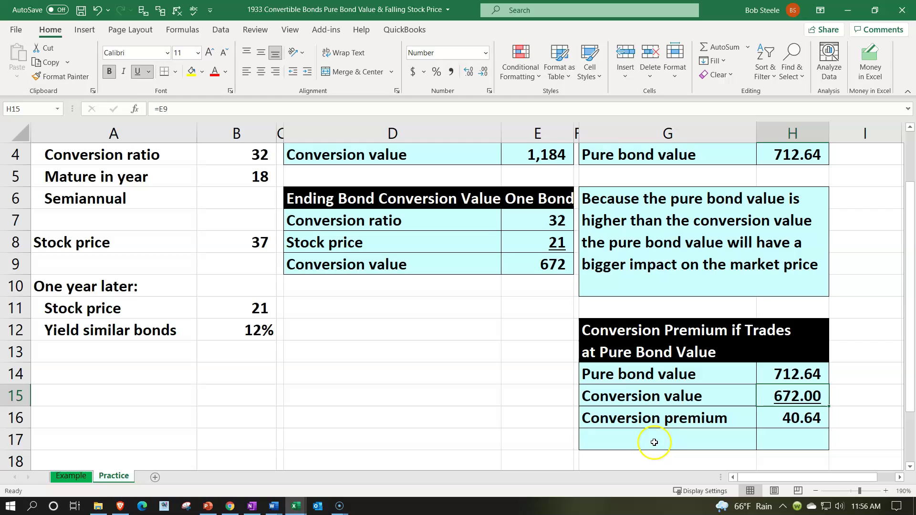
# Enter the label "Conversion premium %" in G17
pyautogui.click(654, 442)
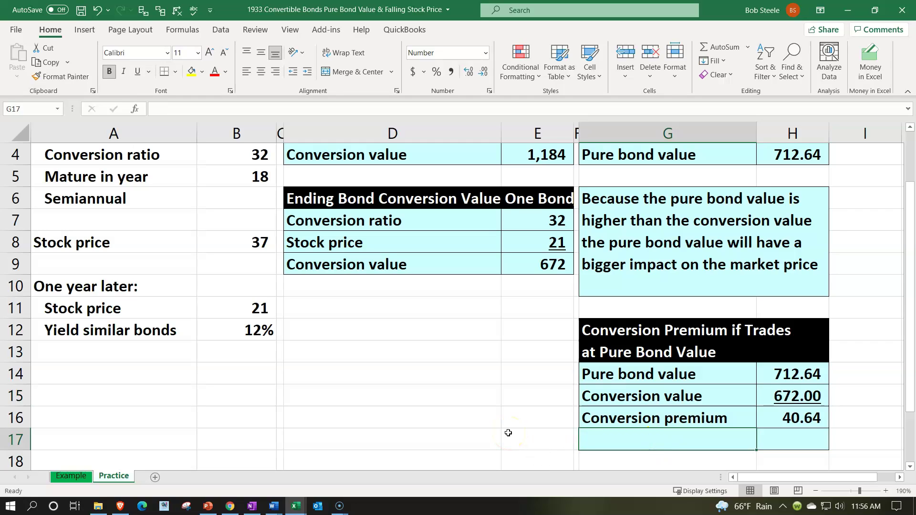
pyautogui.write('Conversio n')
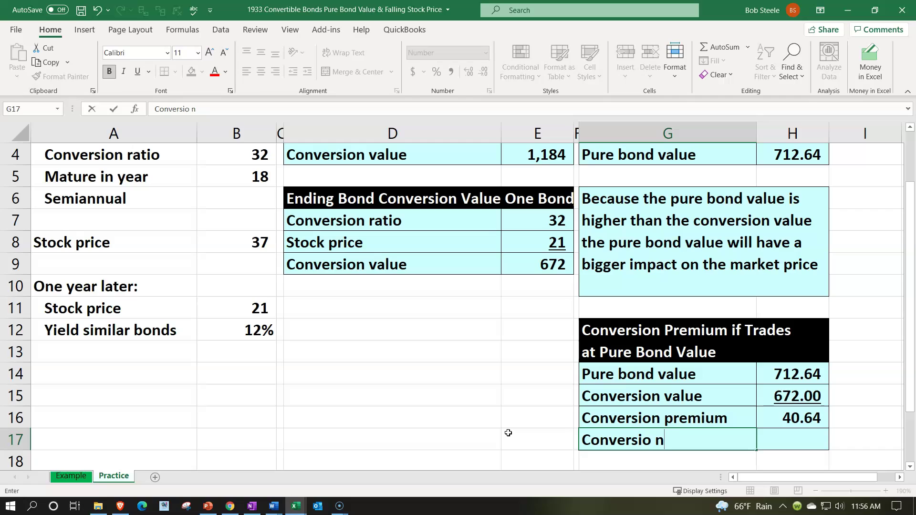
pyautogui.press('BackSpace')
pyautogui.press('BackSpace')
pyautogui.write('n premium')
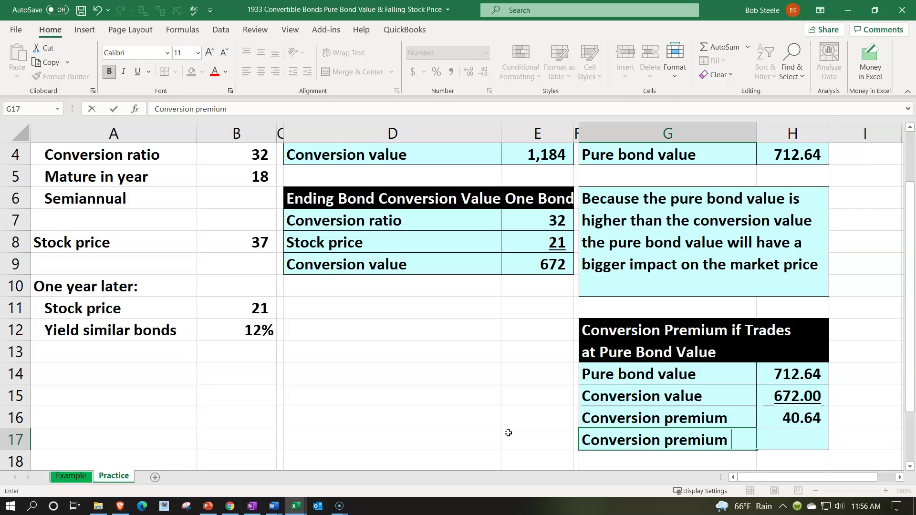
pyautogui.write(' %')
pyautogui.press('Tab')
# Calculate the conversion premium percentage in H17 by dividing the premium by the conversion value, =H16/H15
pyautogui.write('=')
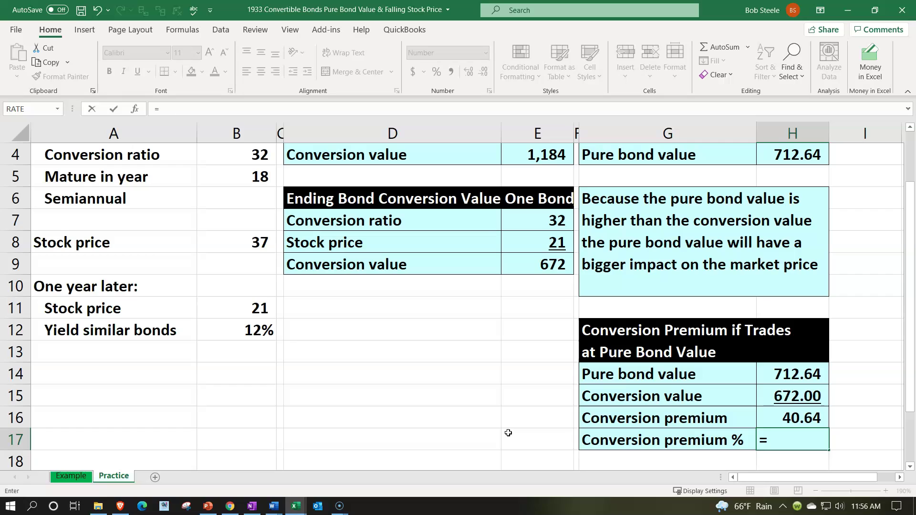
pyautogui.press('Up')
pyautogui.write('/')
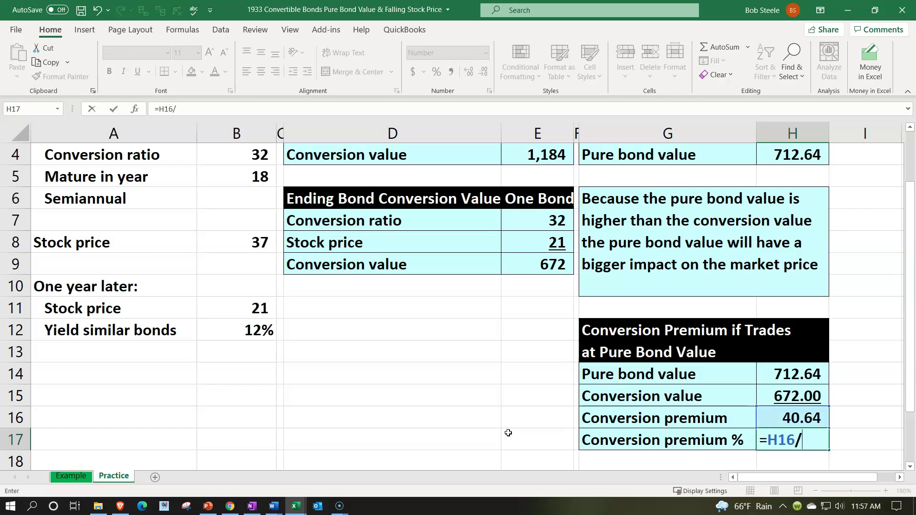
pyautogui.press('Up')
pyautogui.press('Up')
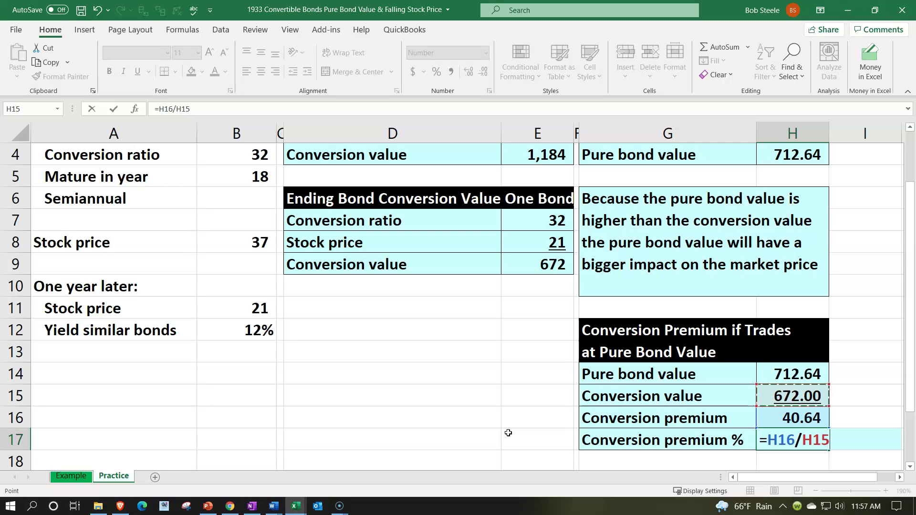
pyautogui.press('Return')
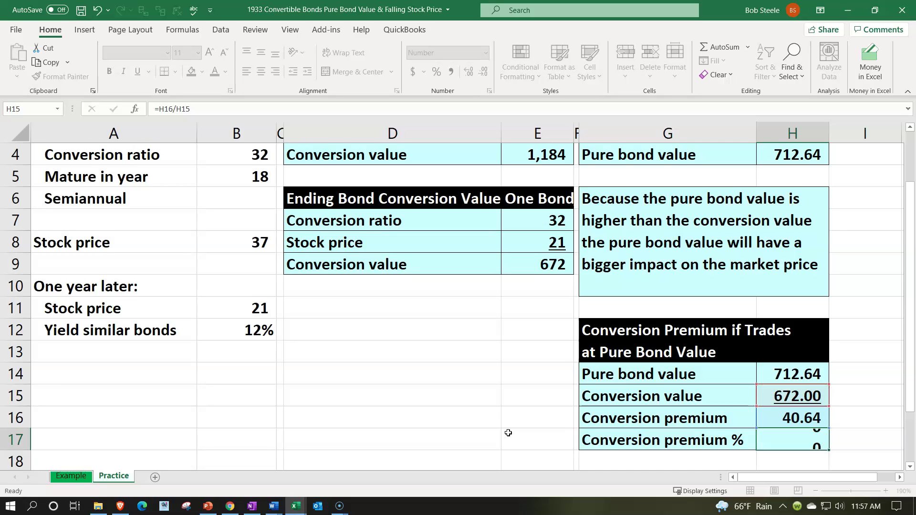
# Format H17 as a percentage with two decimal places
pyautogui.press('Up')
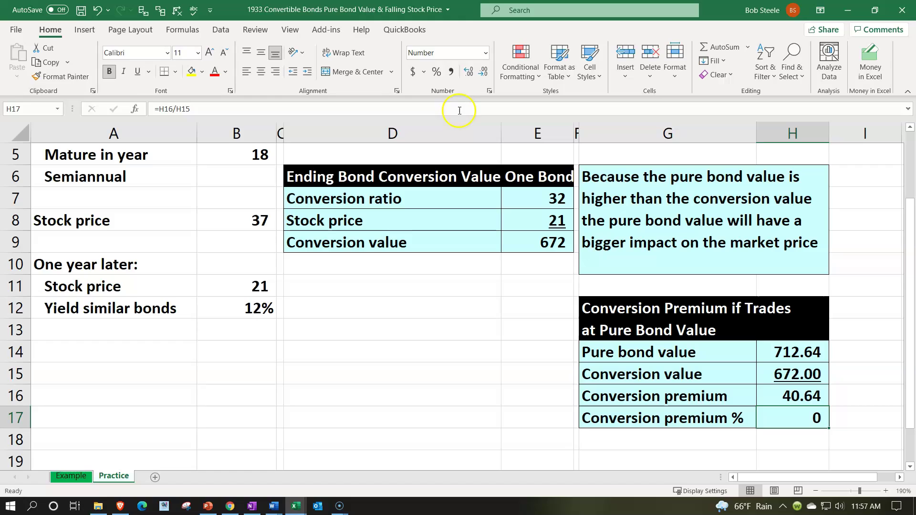
pyautogui.click(437, 72)
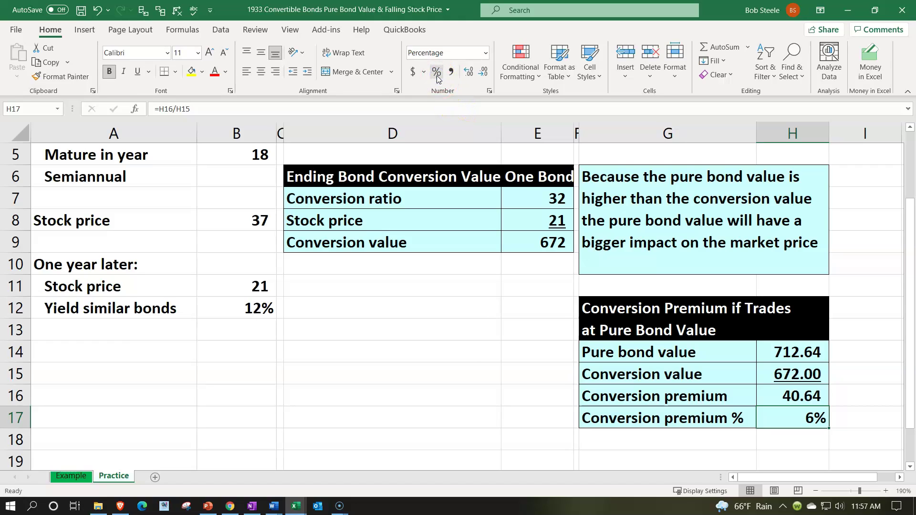
pyautogui.click(468, 75)
pyautogui.click(468, 76)
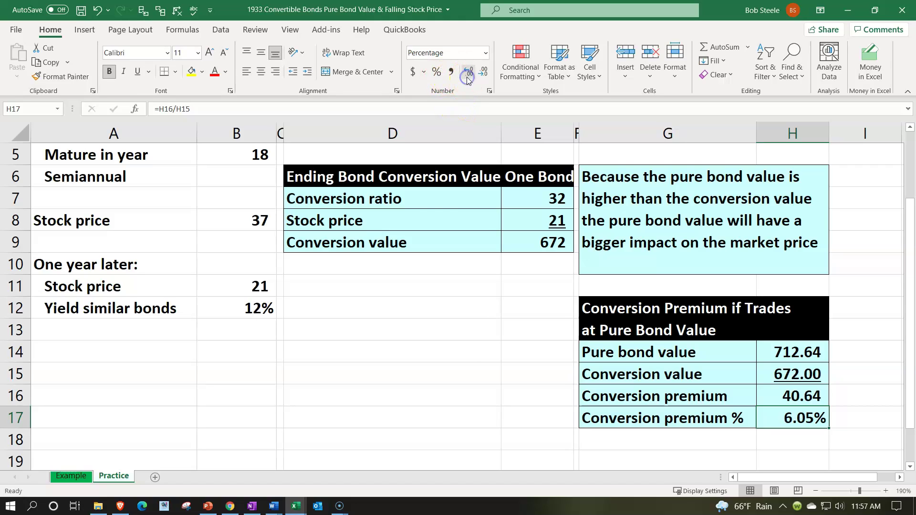